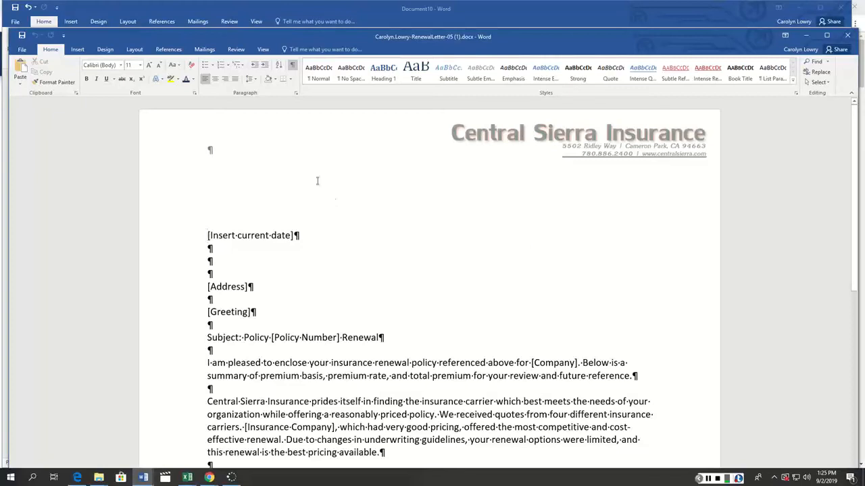
# Start saving a copy of the renewal letter into the TextbookExercises folder on this PC
pyautogui.moveTo(432, 37)
pyautogui.mouseDown()
pyautogui.moveTo(408, 45)
pyautogui.moveTo(416, 40)
pyautogui.mouseUp()
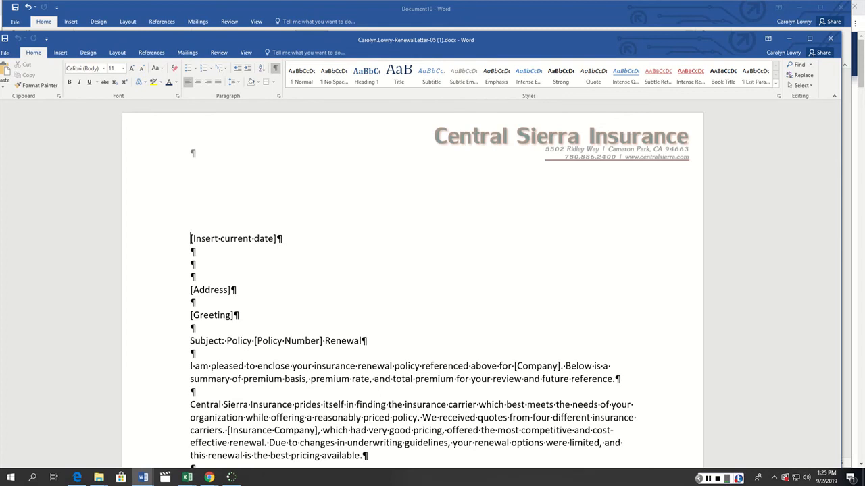
pyautogui.moveTo(527, 39); pyautogui.dragTo(541, 29)
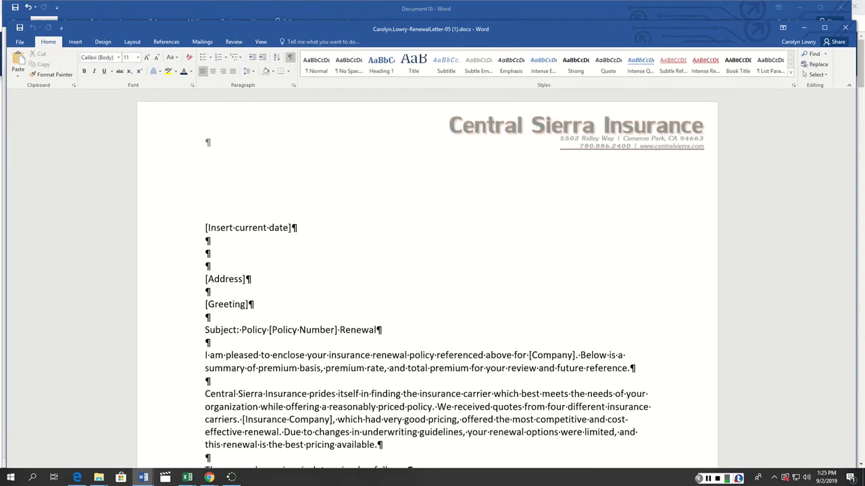
pyautogui.click(19, 41)
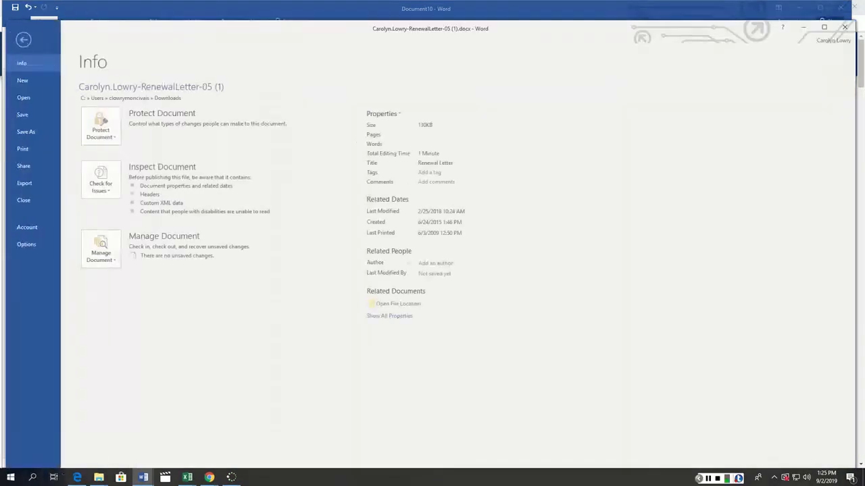
pyautogui.click(25, 131)
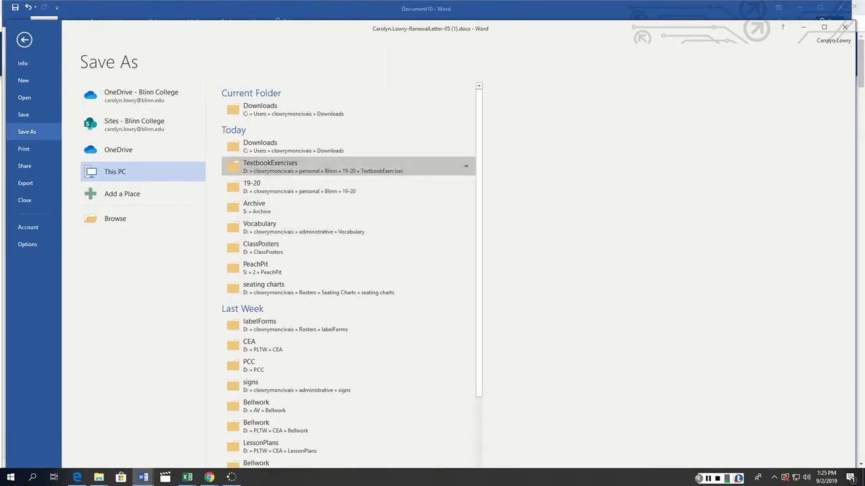
pyautogui.click(270, 166)
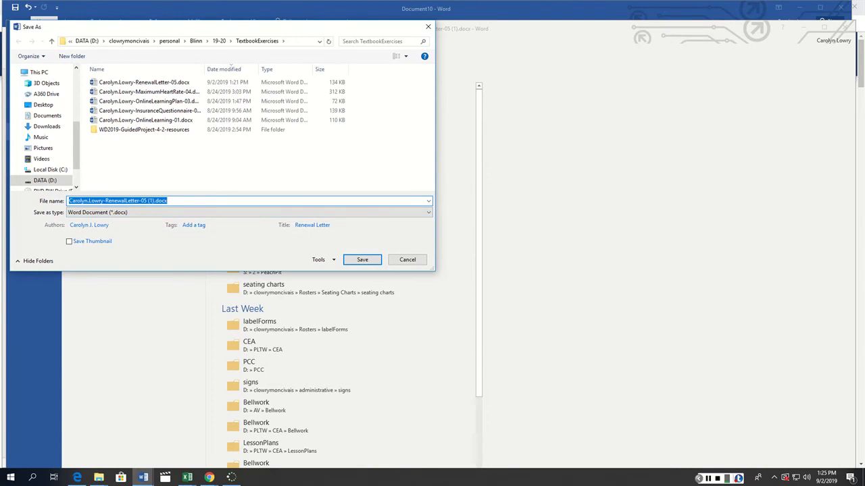
# Try to save the letter under the name of the existing RenewalLetter-05 document in the folder
pyautogui.click(143, 82)
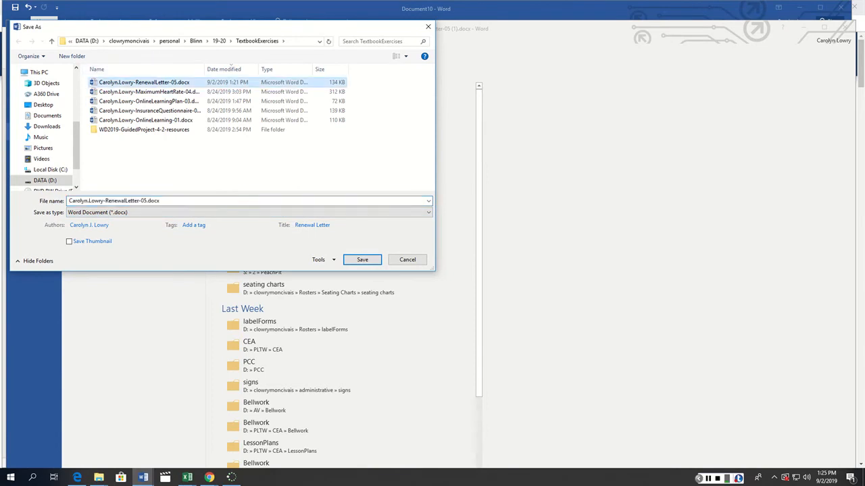
pyautogui.press('Return')
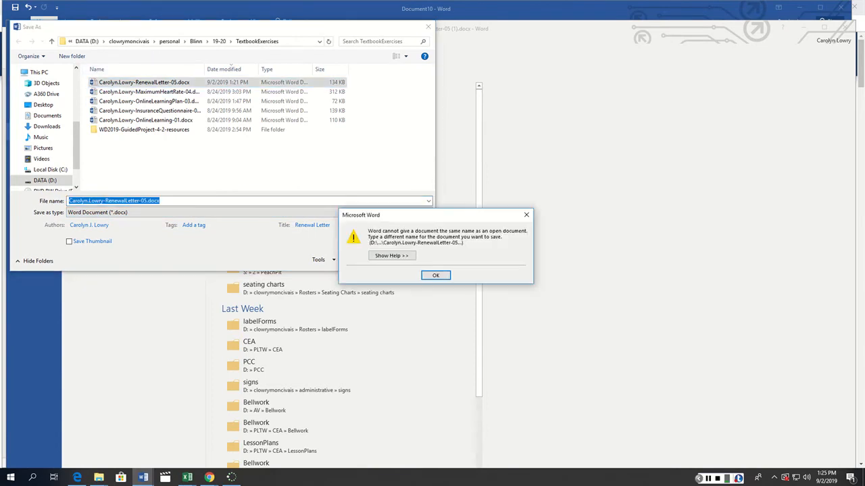
pyautogui.press('Return')
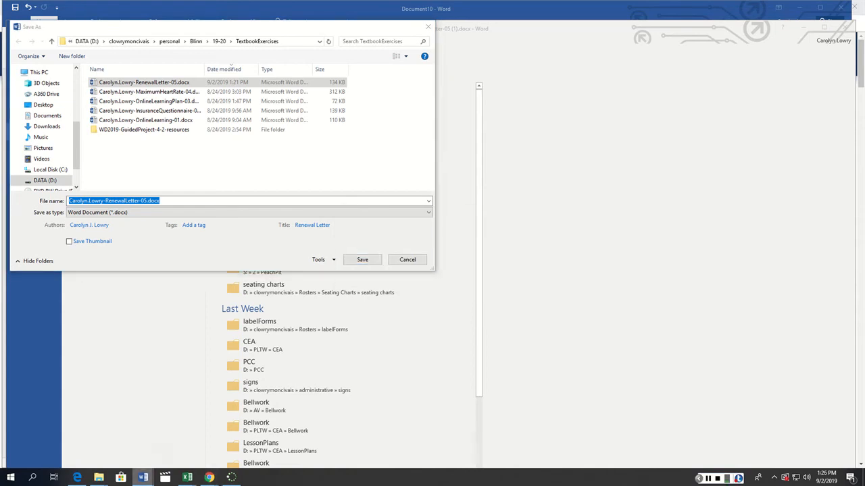
# Save the letter in the TextbookExercises folder with the file number changed to RenewalLetter-02, keeping the author-name prefix
pyautogui.moveTo(142, 477)
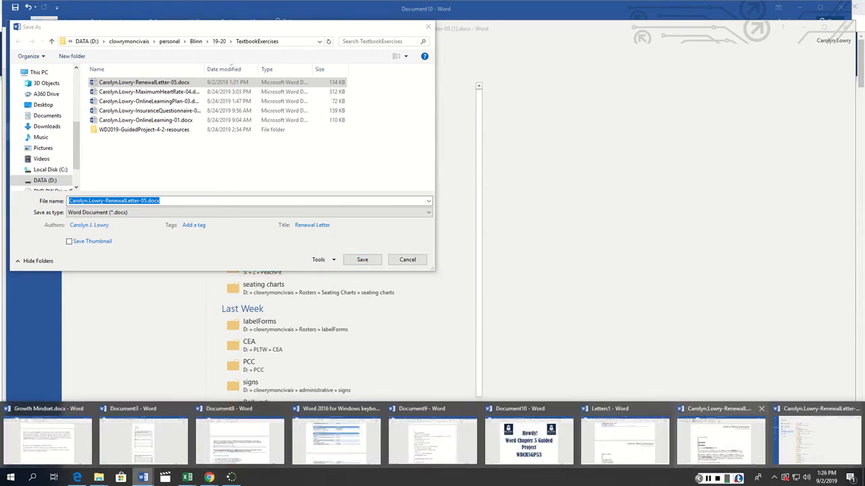
pyautogui.click(722, 439)
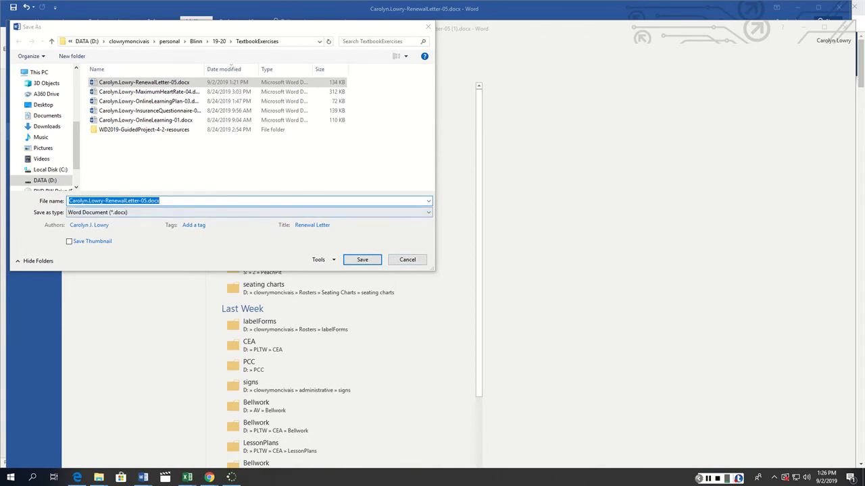
pyautogui.click(141, 202)
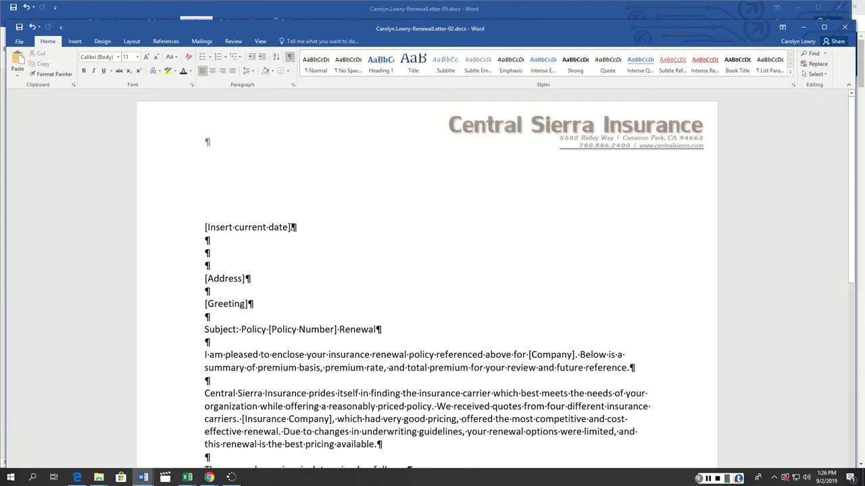
# Delete the [Insert current date] placeholder text above the address placeholder, keeping its empty paragraph
pyautogui.click(292, 227)
pyautogui.press('BackSpace')
pyautogui.press('BackSpace')
pyautogui.press('BackSpace')
pyautogui.press('BackSpace')
pyautogui.press('BackSpace')
pyautogui.press('BackSpace')
pyautogui.press('BackSpace')
pyautogui.press('BackSpace')
pyautogui.press('BackSpace')
pyautogui.press('BackSpace')
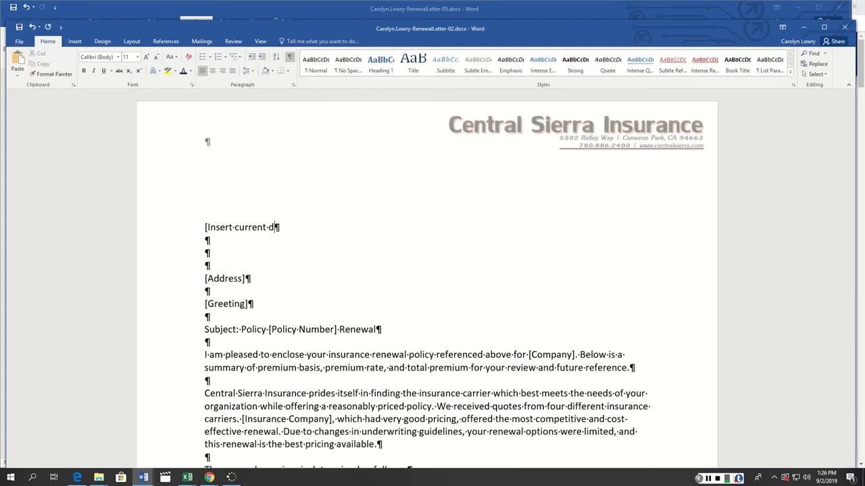
pyautogui.press('BackSpace')
pyautogui.press('BackSpace')
pyautogui.press('BackSpace')
pyautogui.press('BackSpace')
pyautogui.press('BackSpace')
pyautogui.press('BackSpace')
pyautogui.press('BackSpace')
pyautogui.press('BackSpace')
pyautogui.press('BackSpace')
pyautogui.press('BackSpace')
pyautogui.press('BackSpace')
# Insert an automatically updating date on the empty date line in the "September 2, 2019" format
pyautogui.click(74, 41)
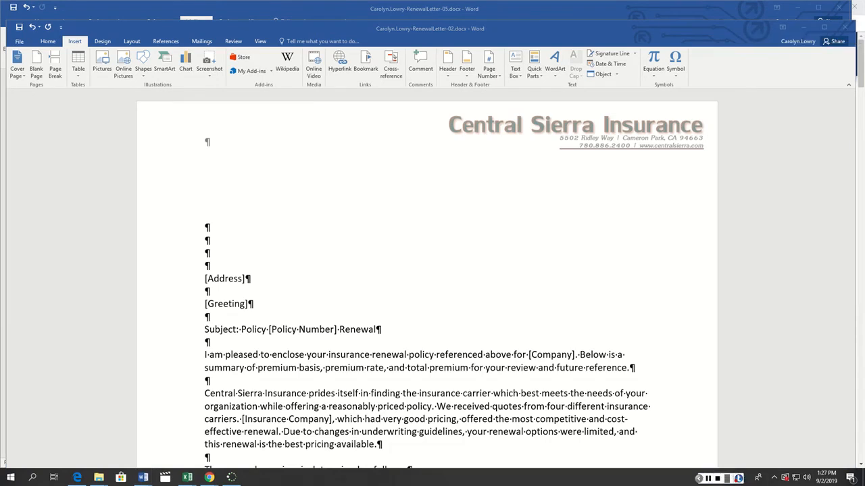
pyautogui.click(610, 64)
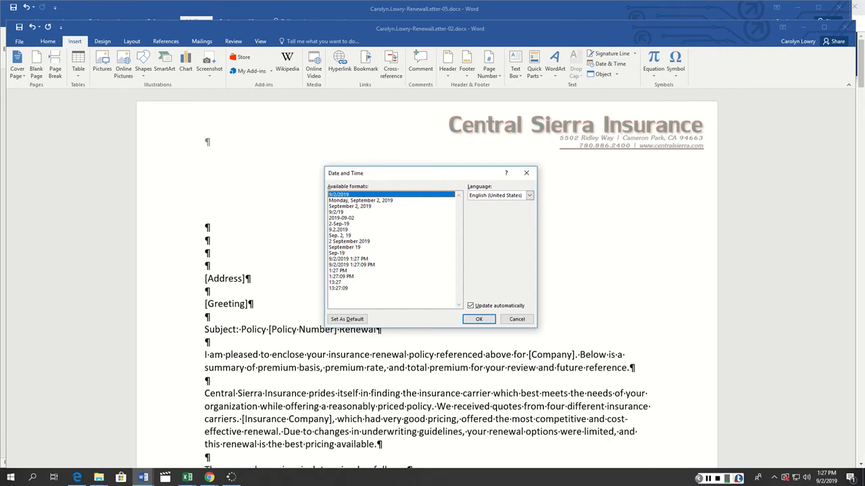
pyautogui.click(350, 206)
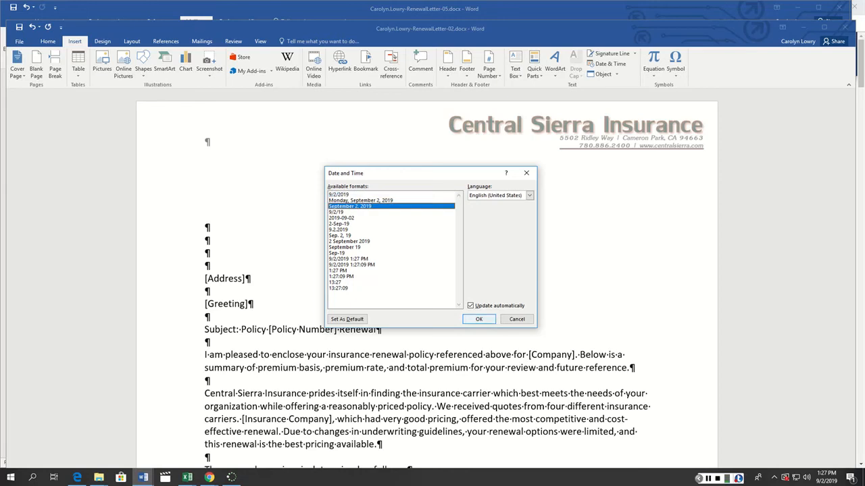
pyautogui.click(478, 319)
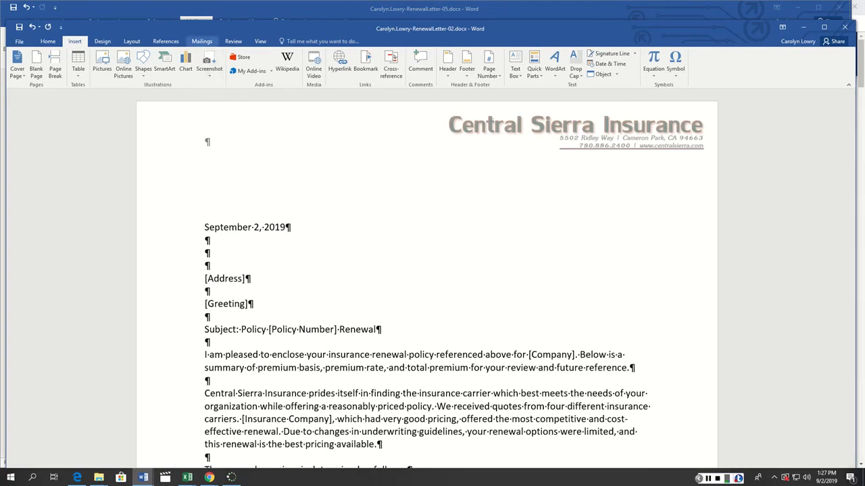
# Start a Letters mail merge and choose to use an existing list for the recipients
pyautogui.click(201, 41)
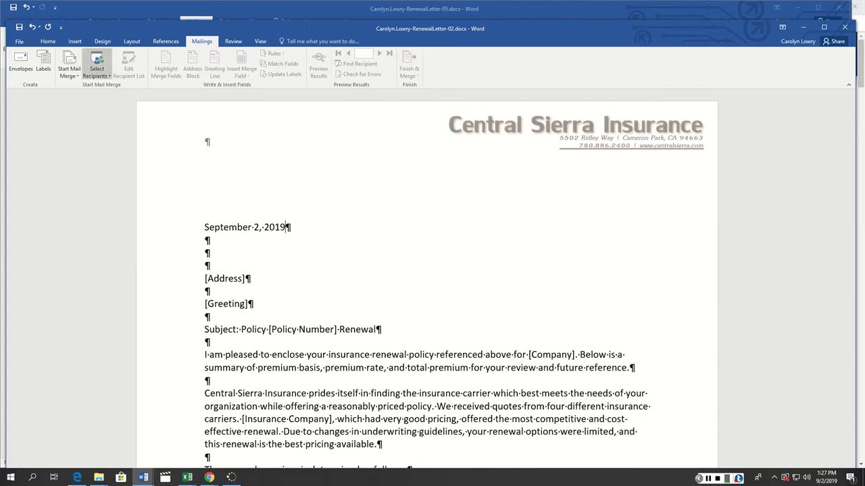
pyautogui.click(69, 71)
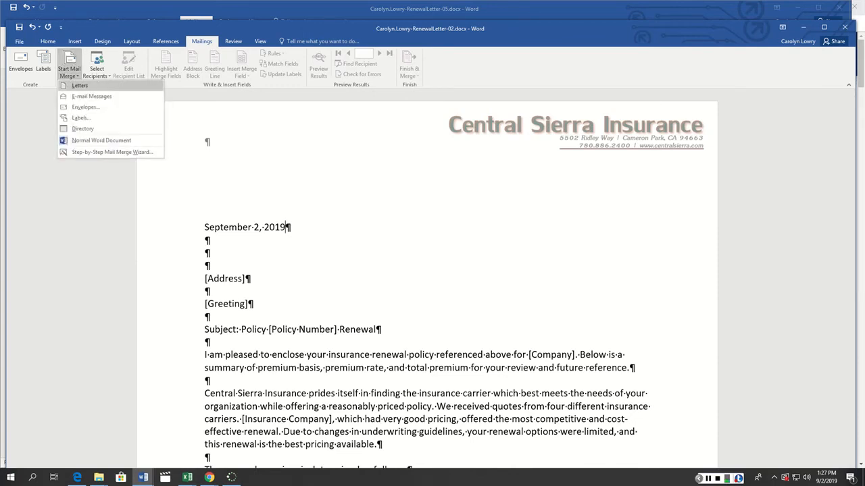
pyautogui.click(80, 86)
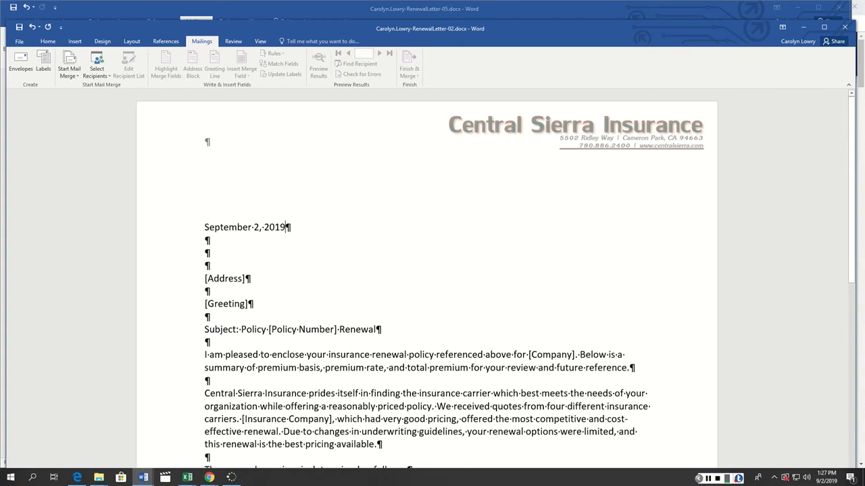
pyautogui.click(97, 72)
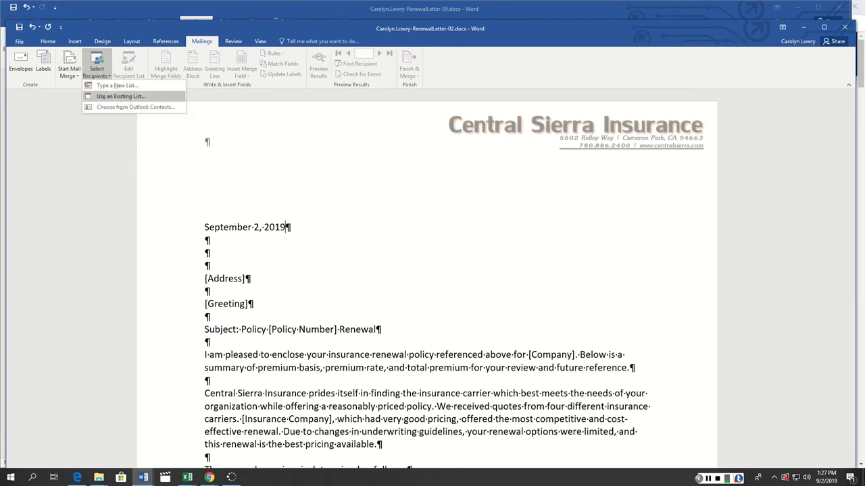
pyautogui.click(119, 96)
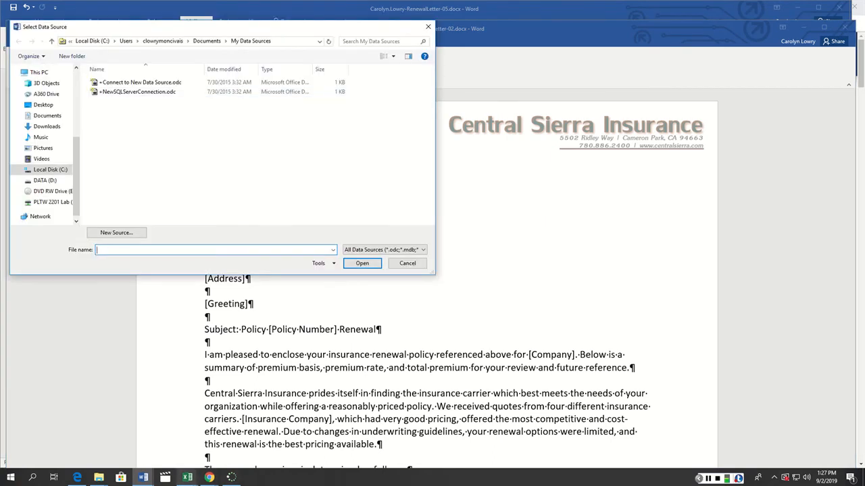
# Switch to the SIMnet WDCH5GP53 assignment page in Chrome to check the resource downloads, and return to Word
pyautogui.moveTo(209, 478)
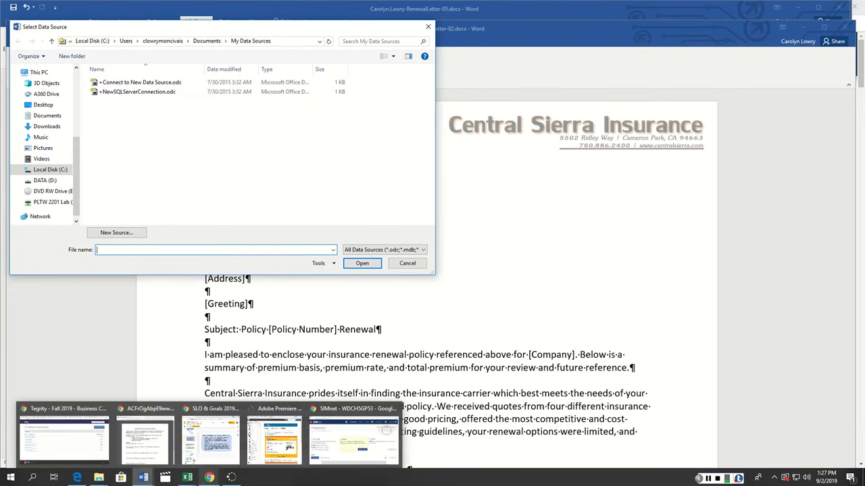
pyautogui.click(353, 439)
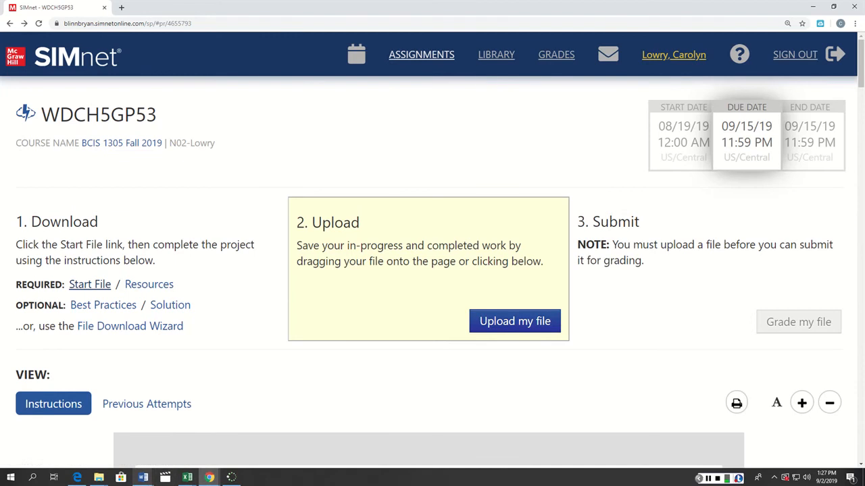
pyautogui.moveTo(143, 478)
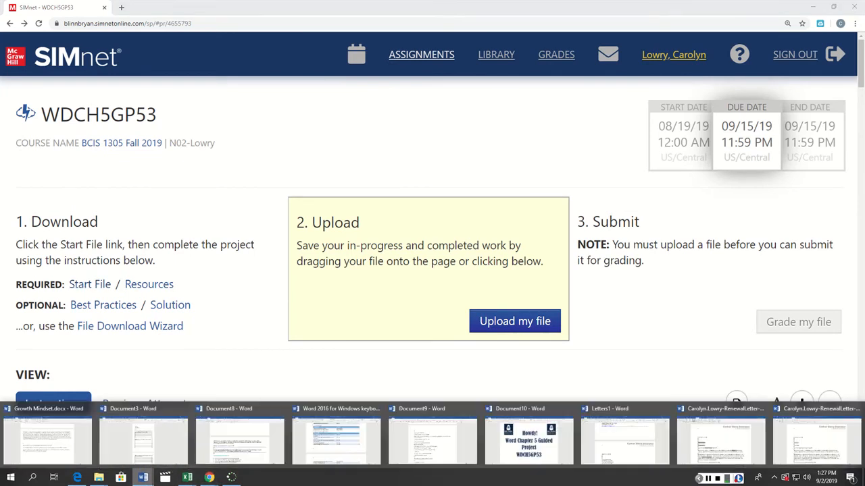
pyautogui.click(720, 440)
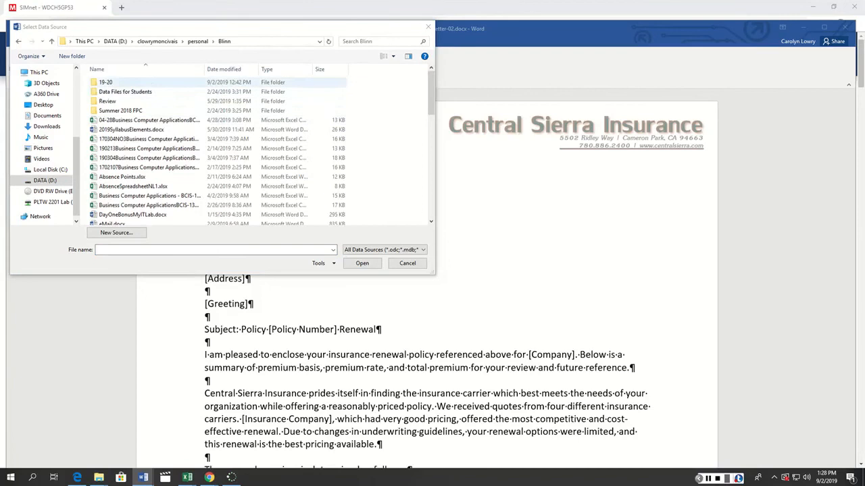
# Connect SouzaRenewals-05.xlsx from the 19-20 TextbookExercises folder as the data source, using its Renewals$ table
pyautogui.doubleClick(106, 82)
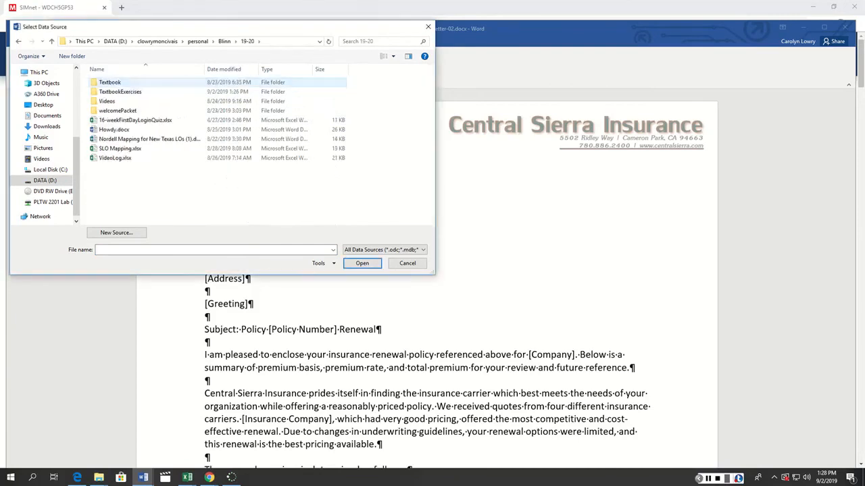
pyautogui.click(120, 91)
pyautogui.doubleClick(120, 92)
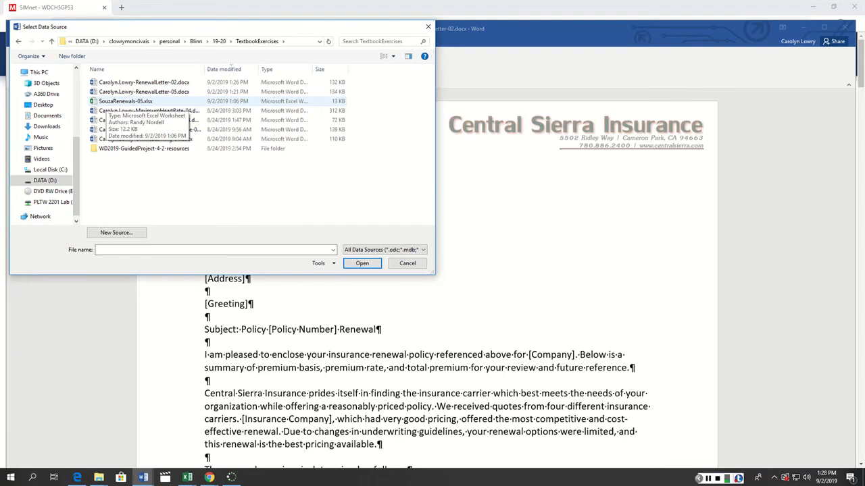
pyautogui.click(107, 101)
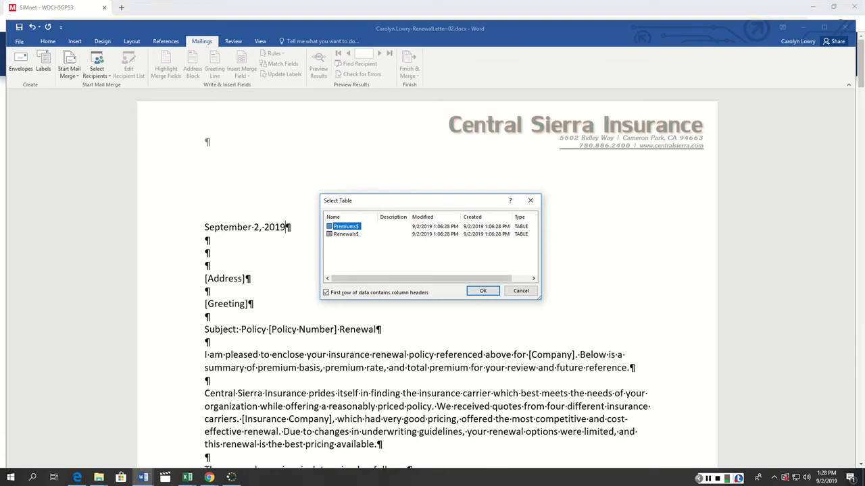
pyautogui.click(346, 234)
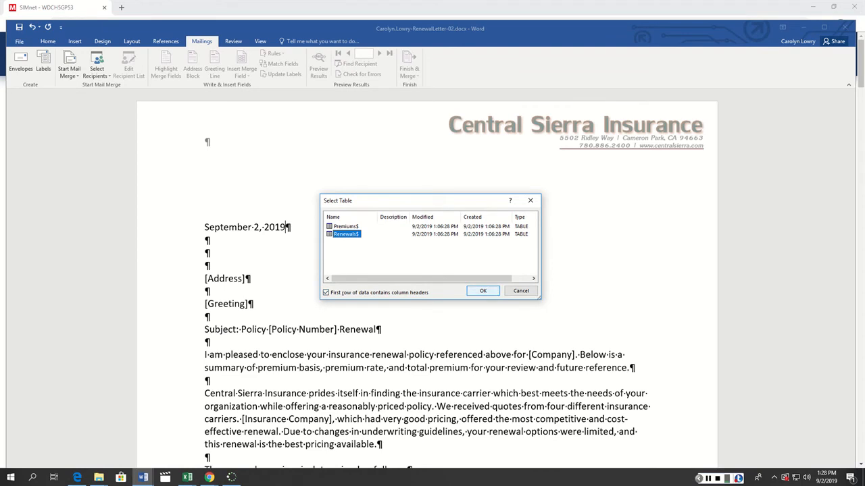
pyautogui.click(481, 290)
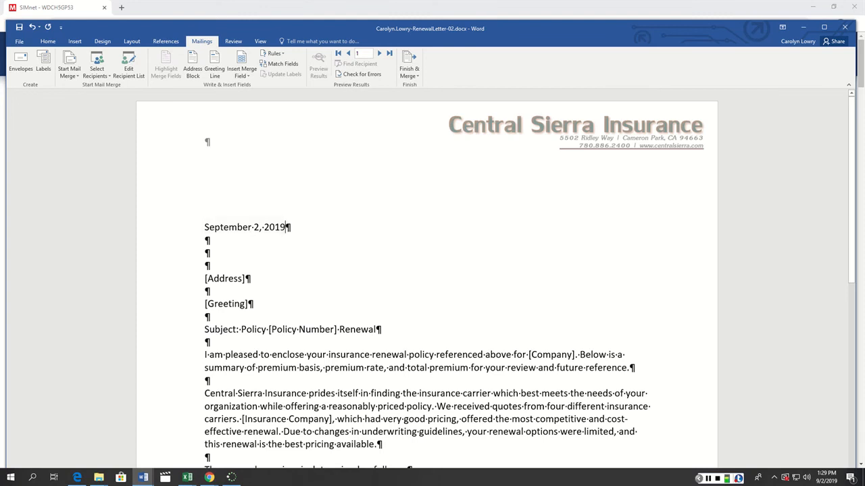
# Open the recipient list for editing and sort it by Last Name in ascending order
pyautogui.click(129, 67)
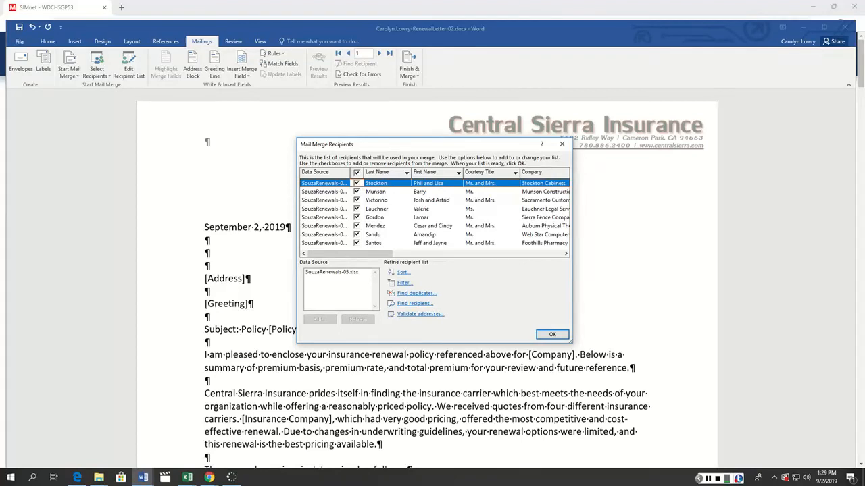
pyautogui.click(406, 173)
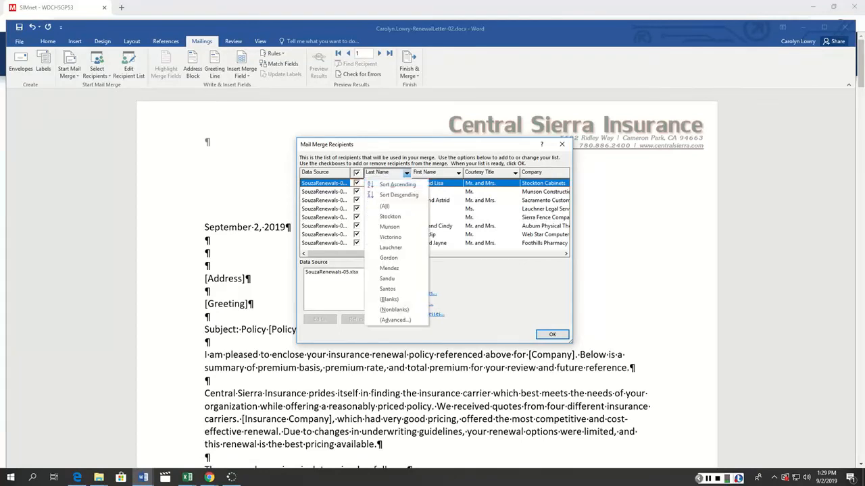
pyautogui.click(397, 185)
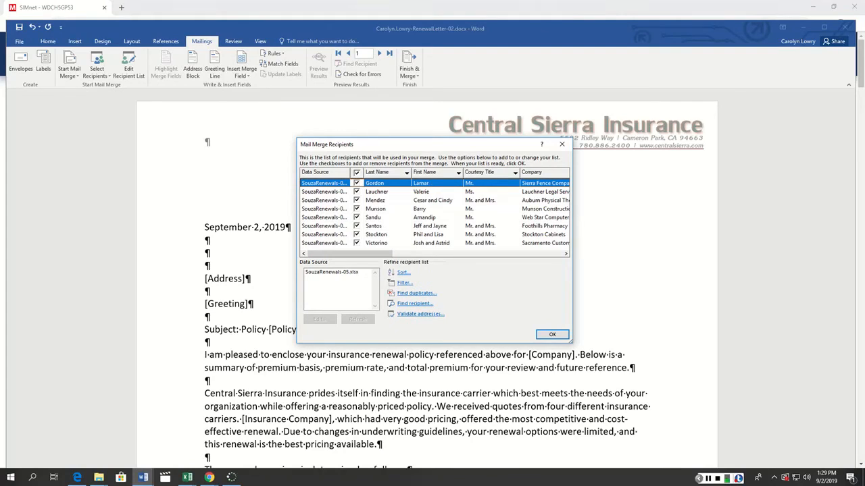
# Exclude the last four recipients in the sorted list from the merge
pyautogui.click(357, 243)
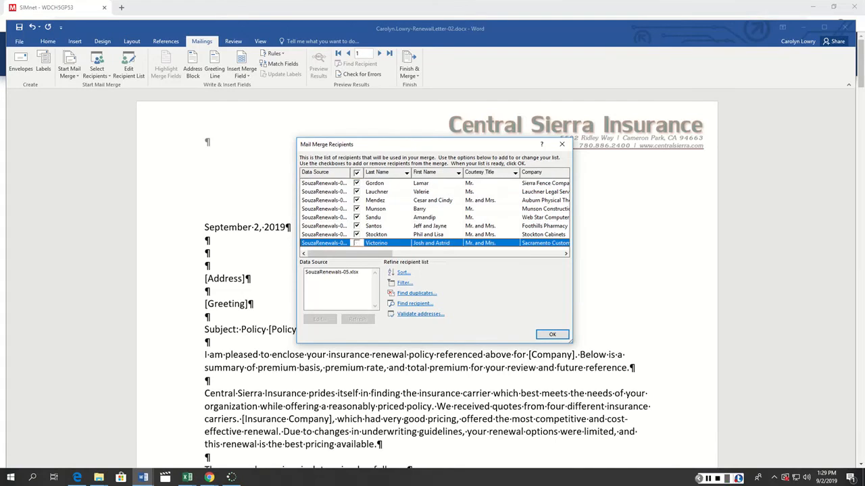
pyautogui.click(356, 235)
pyautogui.click(357, 226)
pyautogui.click(357, 217)
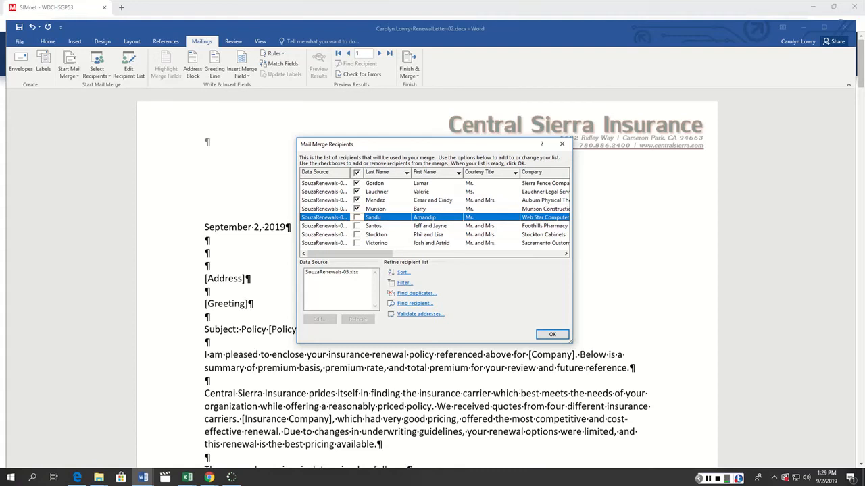
# Accept the recipient selection and delete the [Address] placeholder below the letter's date
pyautogui.click(552, 334)
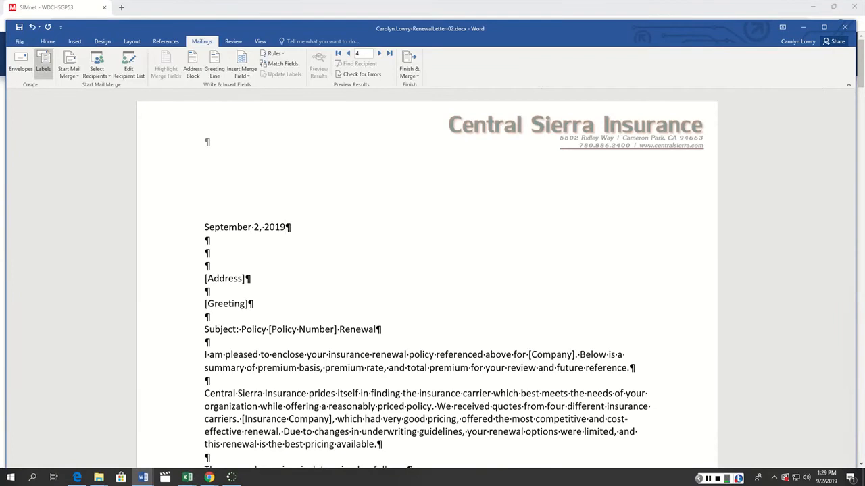
pyautogui.click(47, 42)
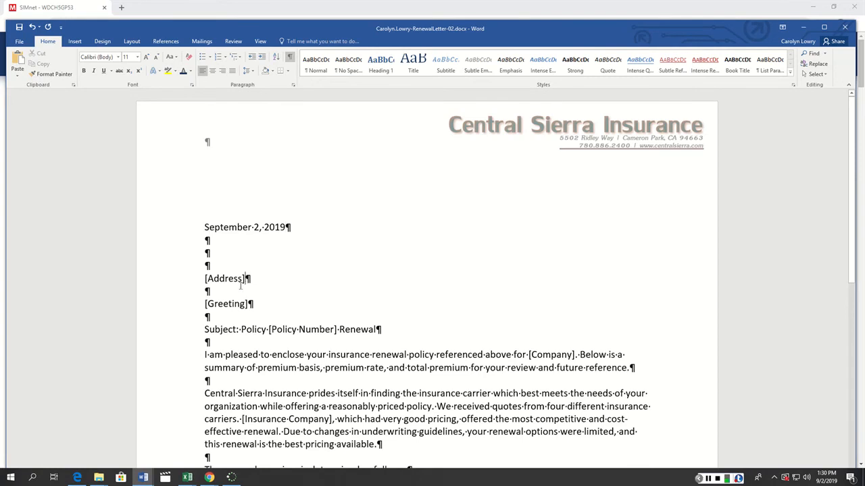
pyautogui.press('BackSpace')
pyautogui.press('BackSpace')
pyautogui.press('BackSpace')
pyautogui.press('BackSpace')
pyautogui.press('BackSpace')
pyautogui.press('BackSpace')
pyautogui.press('BackSpace')
pyautogui.press('BackSpace')
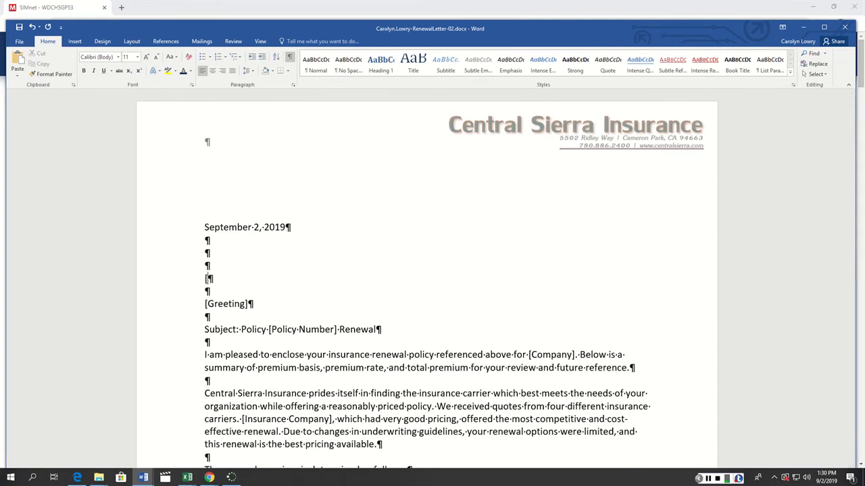
pyautogui.press('BackSpace')
# Insert an address block where the address placeholder was, after previewing it for the recipients back to the first one
pyautogui.click(201, 41)
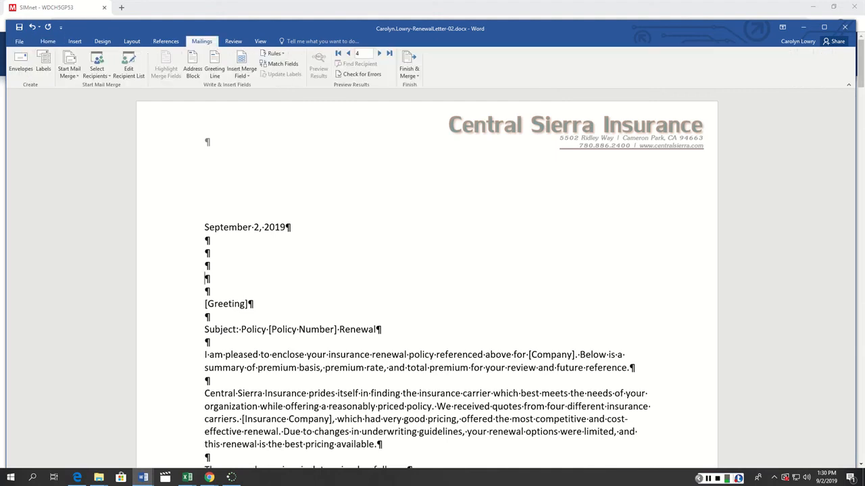
pyautogui.click(193, 64)
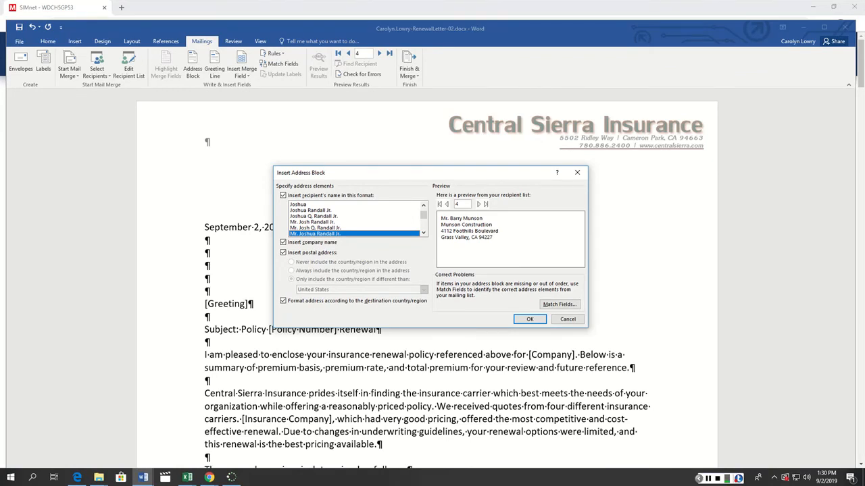
pyautogui.click(446, 204)
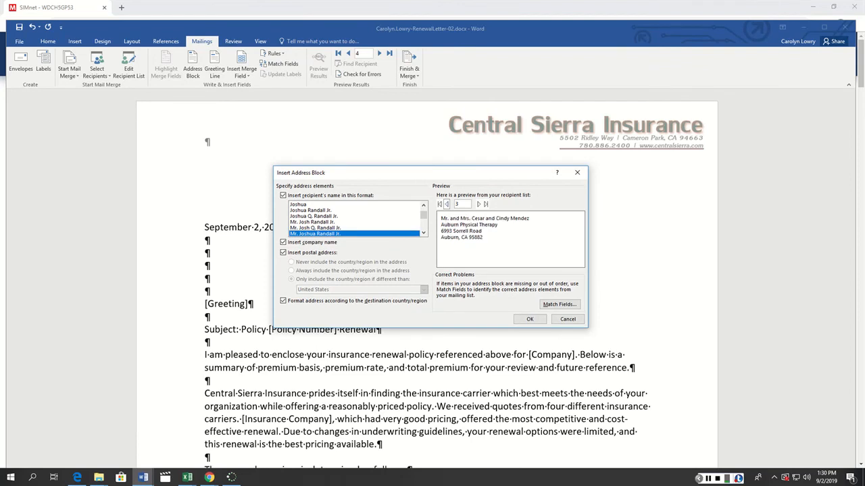
pyautogui.click(446, 204)
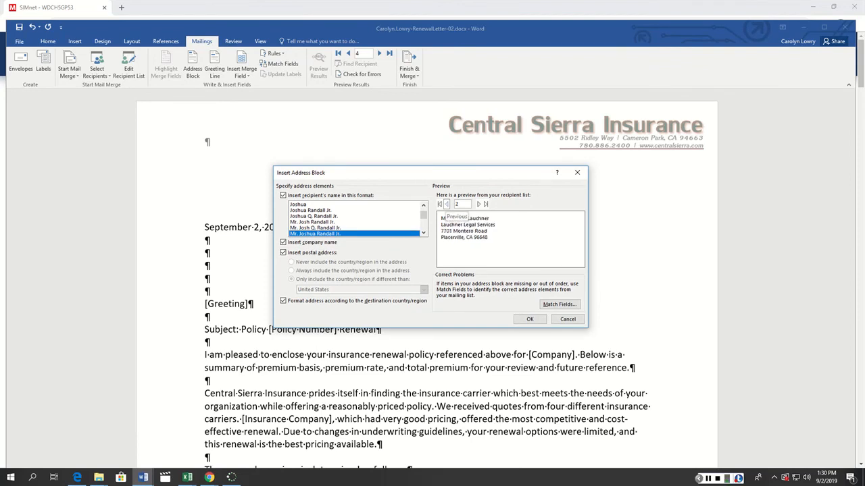
pyautogui.click(446, 204)
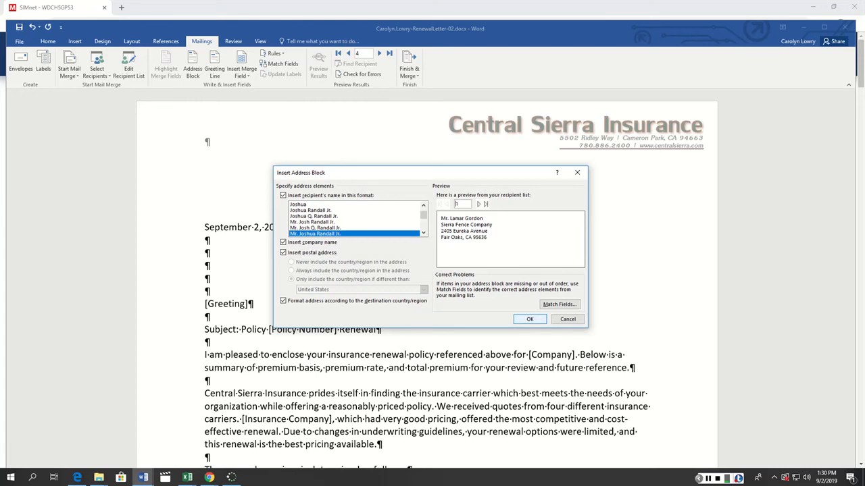
pyautogui.click(529, 319)
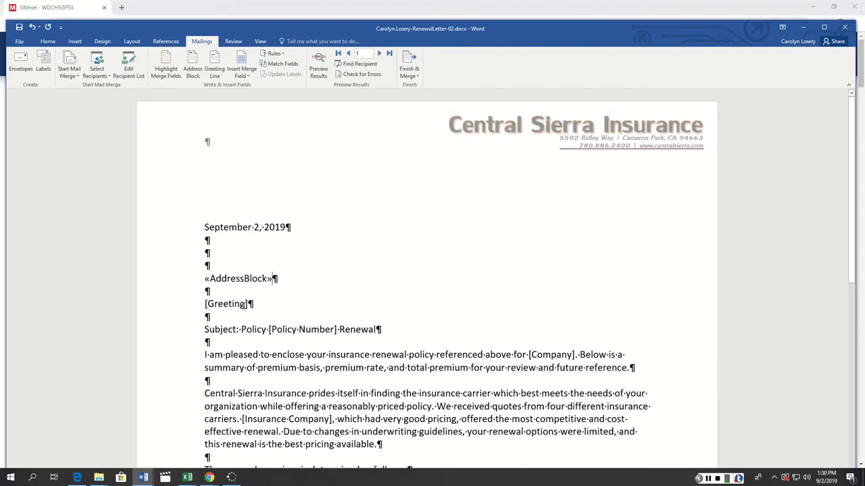
# Delete the [Greeting] placeholder below the address block
pyautogui.click(249, 304)
pyautogui.press('BackSpace')
pyautogui.press('BackSpace')
pyautogui.press('BackSpace')
pyautogui.press('BackSpace')
pyautogui.press('BackSpace')
pyautogui.press('BackSpace')
pyautogui.press('BackSpace')
pyautogui.press('BackSpace')
pyautogui.press('BackSpace')
pyautogui.press('BackSpace')
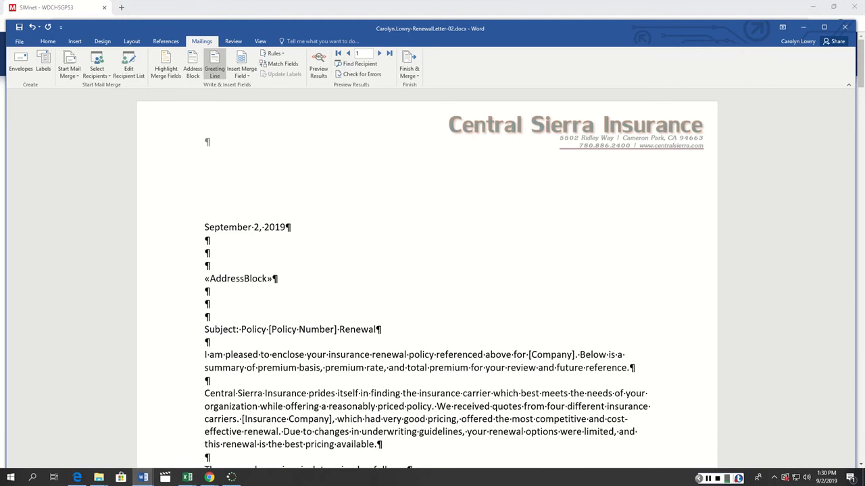
# Insert a greeting line with the "Mr. and Mrs. Randall" name format and a colon as the ending punctuation
pyautogui.click(215, 67)
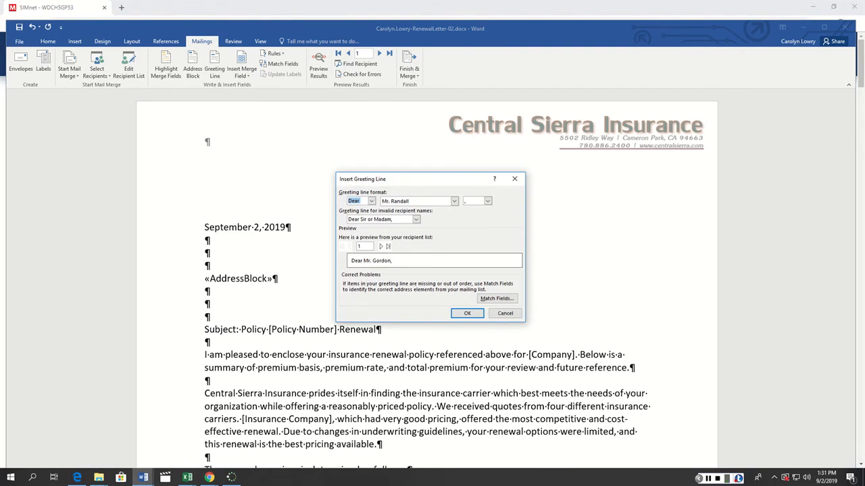
pyautogui.click(454, 201)
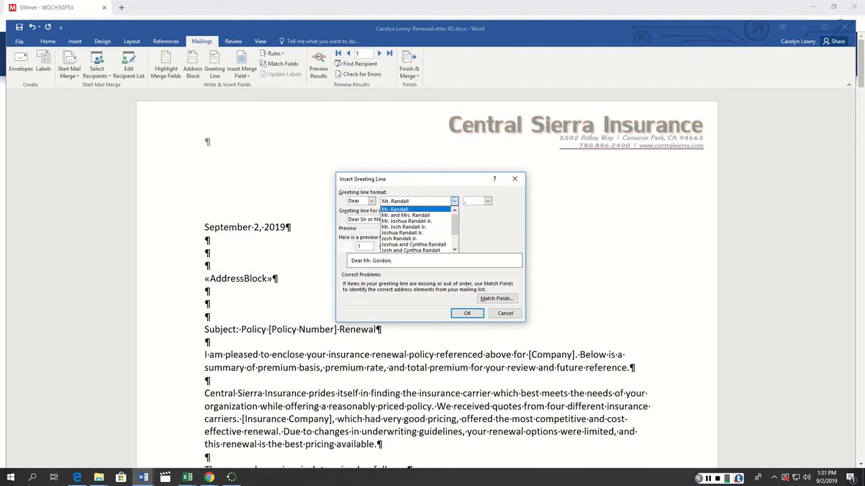
pyautogui.click(416, 216)
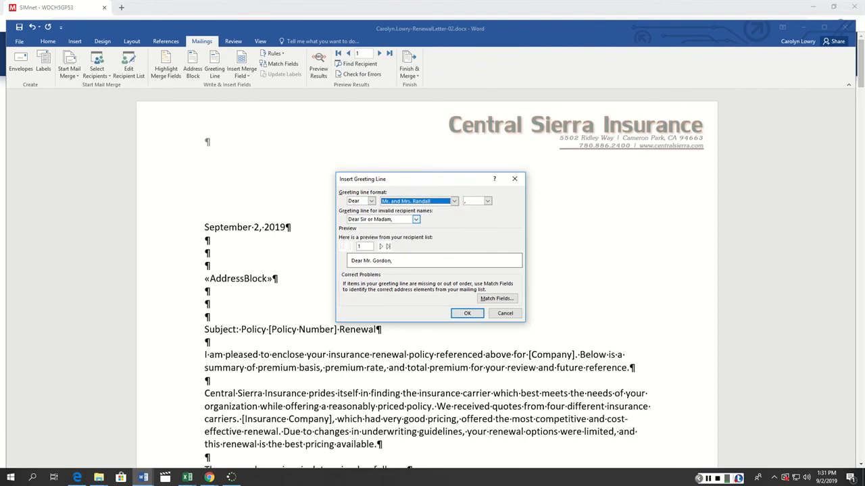
pyautogui.click(487, 201)
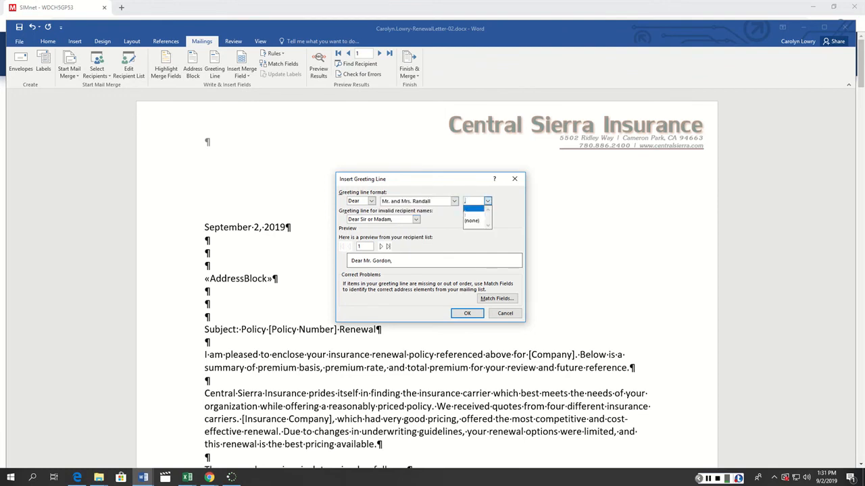
pyautogui.click(473, 214)
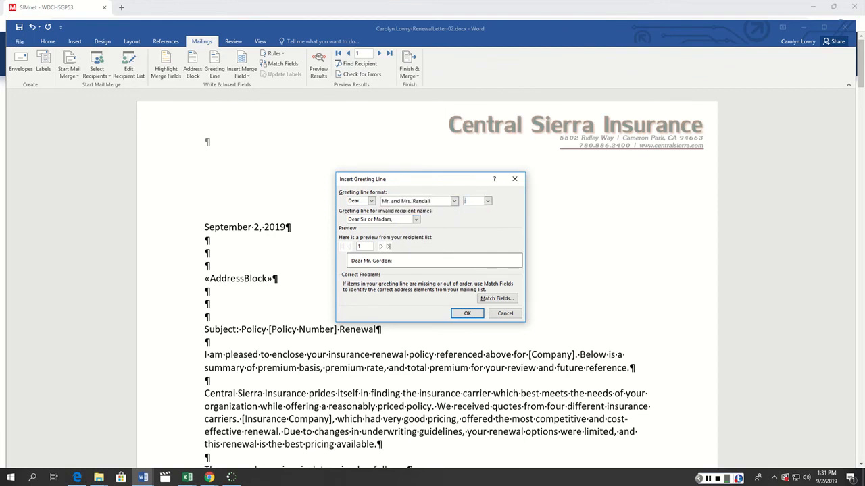
pyautogui.click(466, 314)
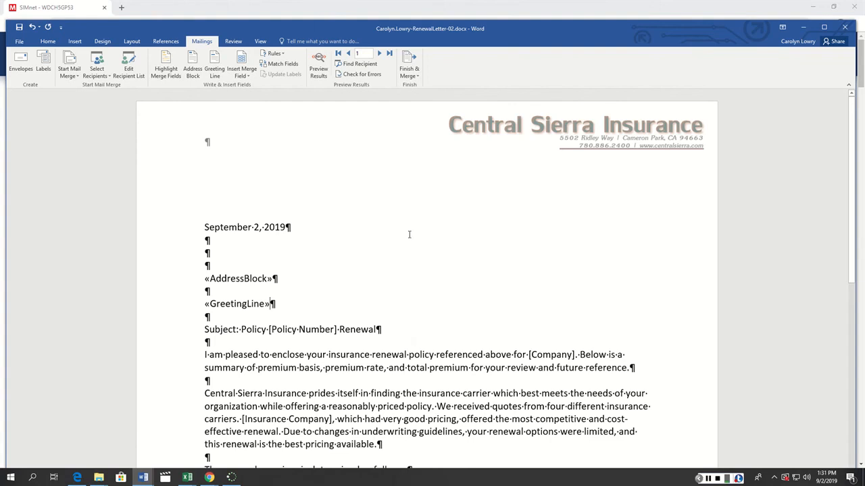
# Highlight the merge fields and replace the [Policy Number] placeholder in the subject line with the Policy_Number merge field
pyautogui.click(166, 68)
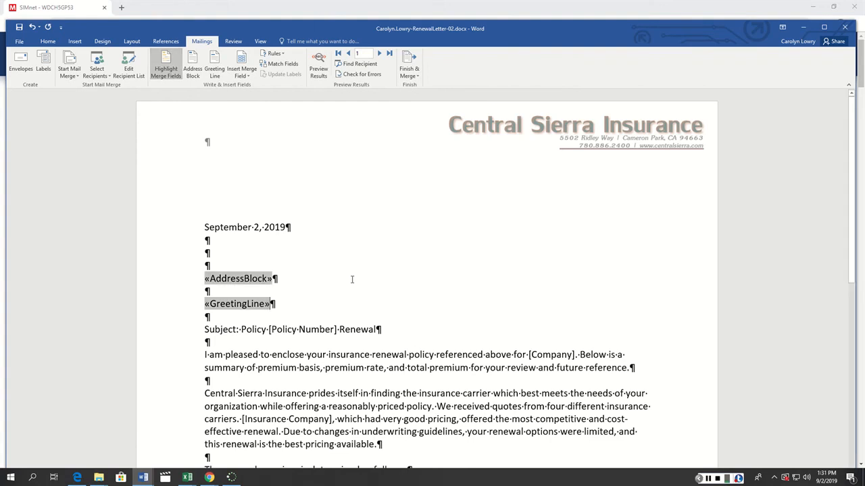
pyautogui.scroll(-2, 352, 279)
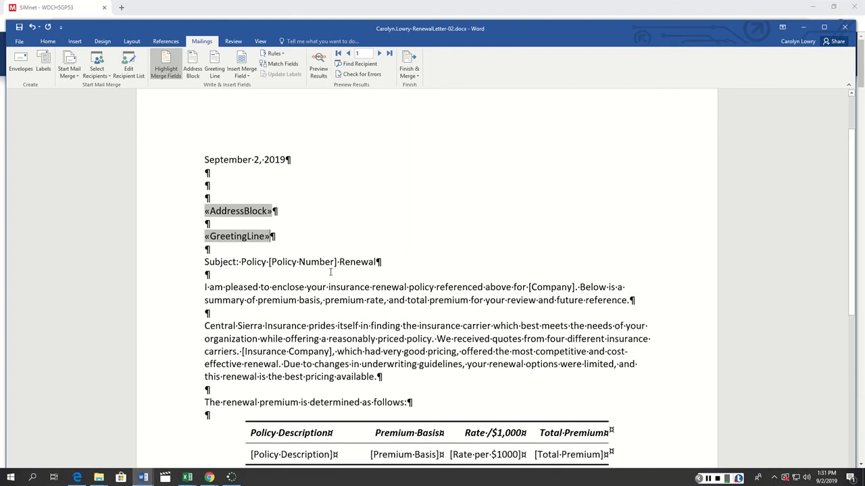
pyautogui.click(336, 263)
pyautogui.press('BackSpace')
pyautogui.press('BackSpace')
pyautogui.press('BackSpace')
pyautogui.press('BackSpace')
pyautogui.press('BackSpace')
pyautogui.press('BackSpace')
pyautogui.press('BackSpace')
pyautogui.press('BackSpace')
pyautogui.press('BackSpace')
pyautogui.press('BackSpace')
pyautogui.press('BackSpace')
pyautogui.press('BackSpace')
pyautogui.press('BackSpace')
pyautogui.press('BackSpace')
pyautogui.press('BackSpace')
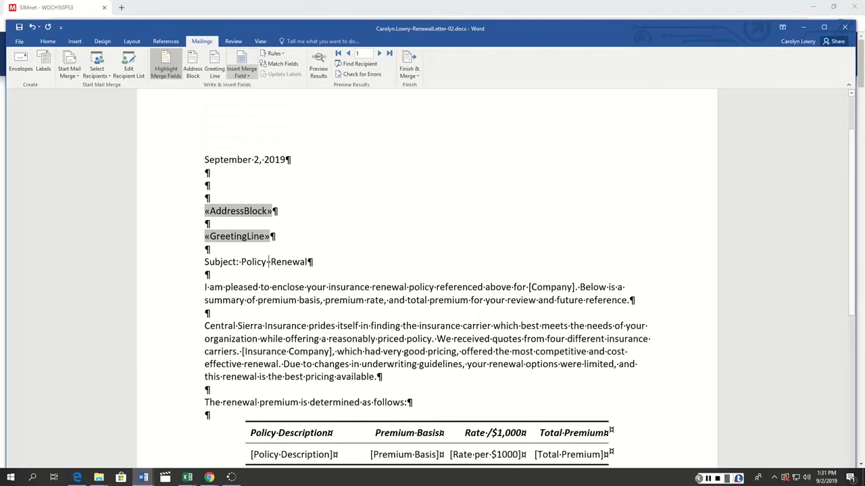
pyautogui.click(241, 73)
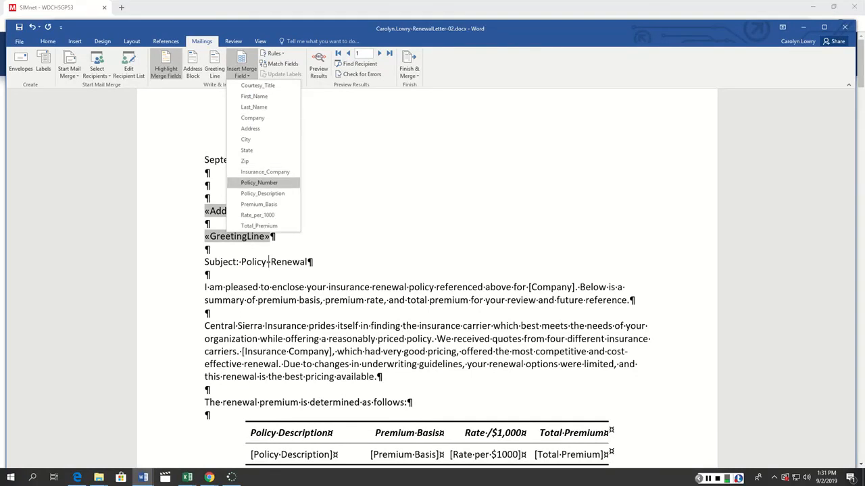
pyautogui.click(259, 183)
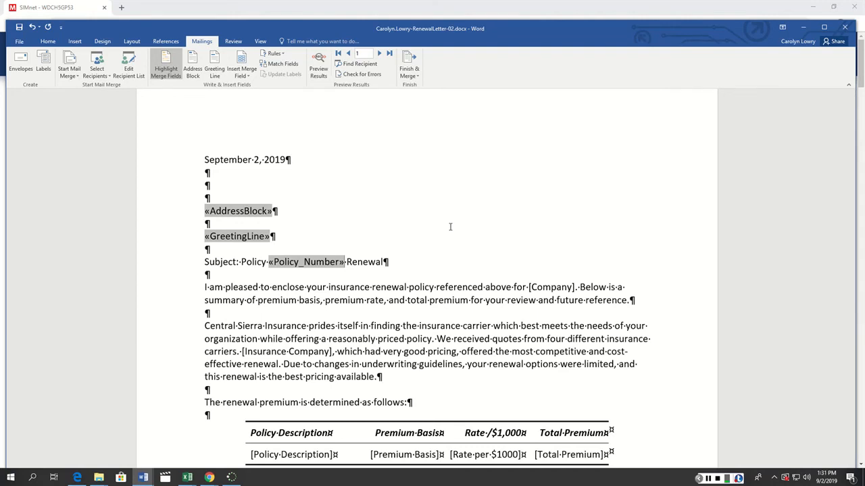
# Replace the [Company] placeholder in the first body paragraph with the Company merge field
pyautogui.click(574, 287)
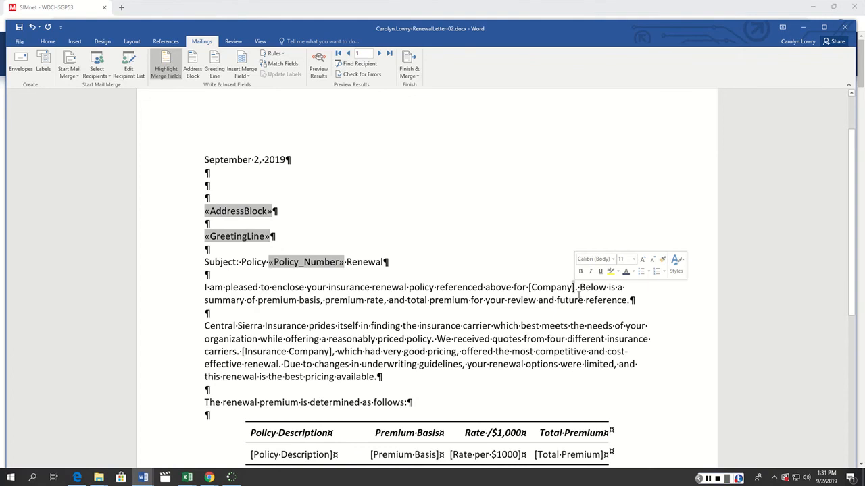
pyautogui.press('BackSpace')
pyautogui.press('BackSpace')
pyautogui.press('BackSpace')
pyautogui.press('BackSpace')
pyautogui.press('BackSpace')
pyautogui.press('BackSpace')
pyautogui.press('BackSpace')
pyautogui.press('BackSpace')
pyautogui.press('BackSpace')
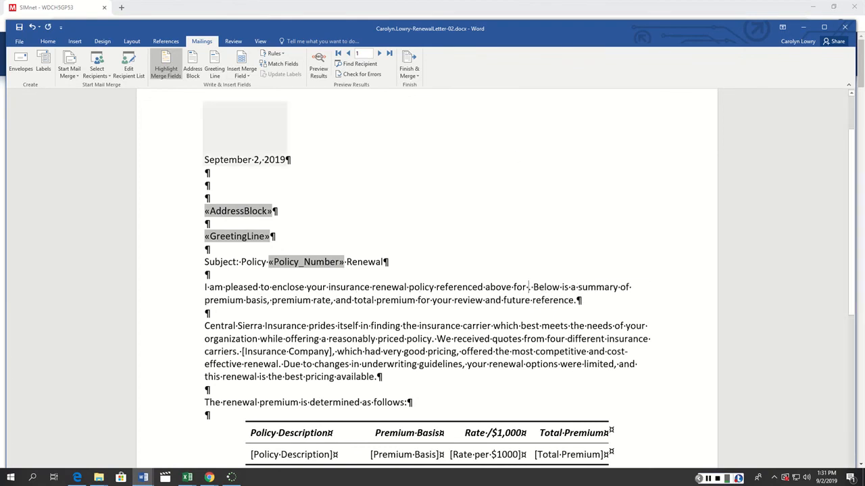
pyautogui.click(241, 73)
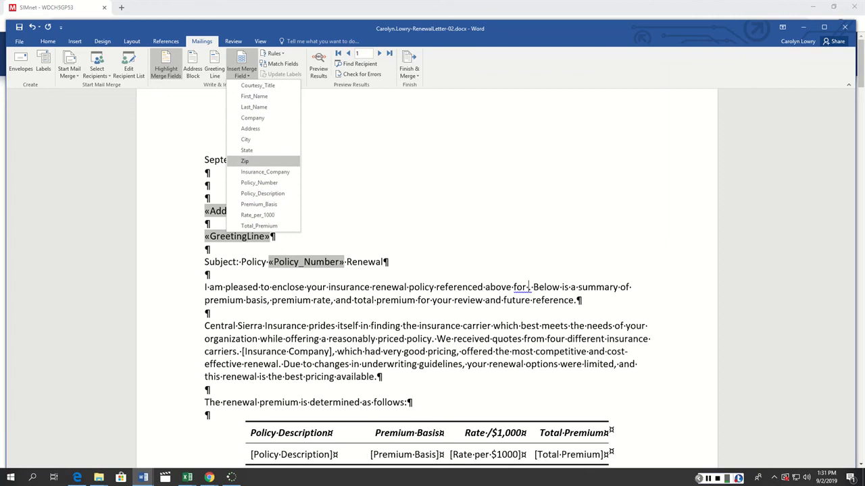
pyautogui.click(255, 118)
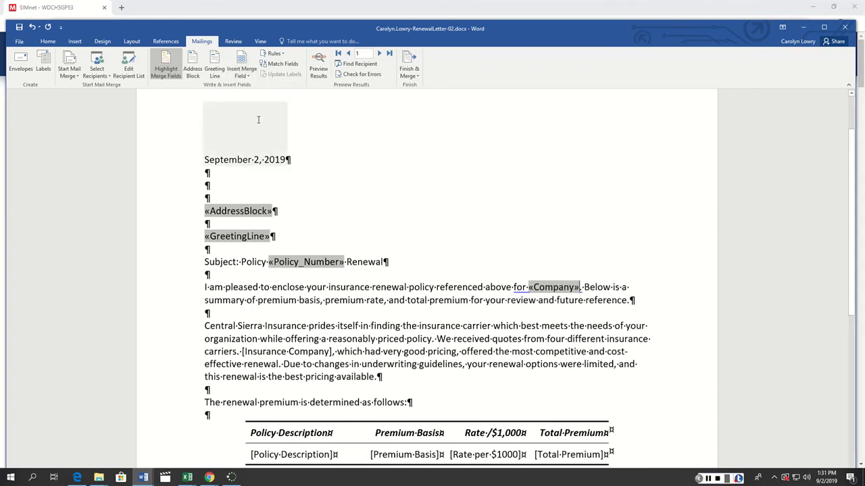
# Replace the [Insurance Company] placeholder in the second body paragraph with the Insurance_Company merge field
pyautogui.click(331, 351)
pyautogui.press('BackSpace')
pyautogui.press('BackSpace')
pyautogui.press('BackSpace')
pyautogui.press('BackSpace')
pyautogui.press('BackSpace')
pyautogui.press('BackSpace')
pyautogui.press('BackSpace')
pyautogui.press('BackSpace')
pyautogui.press('BackSpace')
pyautogui.press('BackSpace')
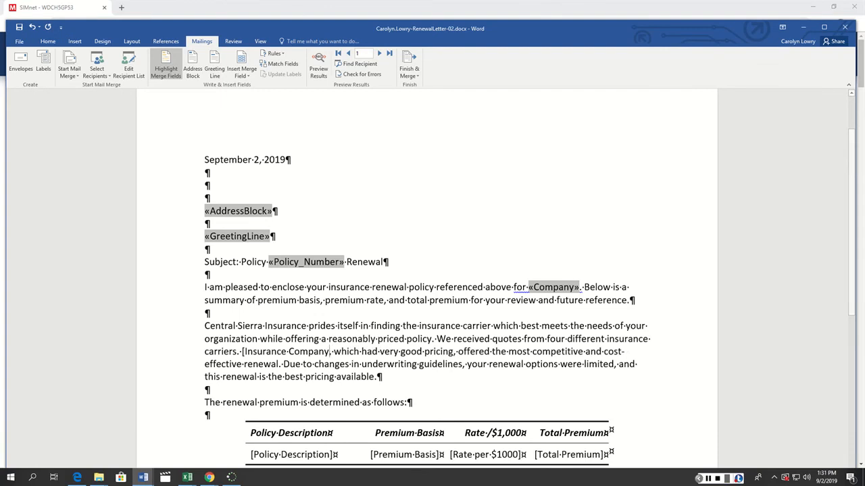
pyautogui.press('BackSpace')
pyautogui.press('BackSpace')
pyautogui.press('BackSpace')
pyautogui.press('BackSpace')
pyautogui.press('BackSpace')
pyautogui.press('BackSpace')
pyautogui.press('BackSpace')
pyautogui.press('BackSpace')
pyautogui.press('BackSpace')
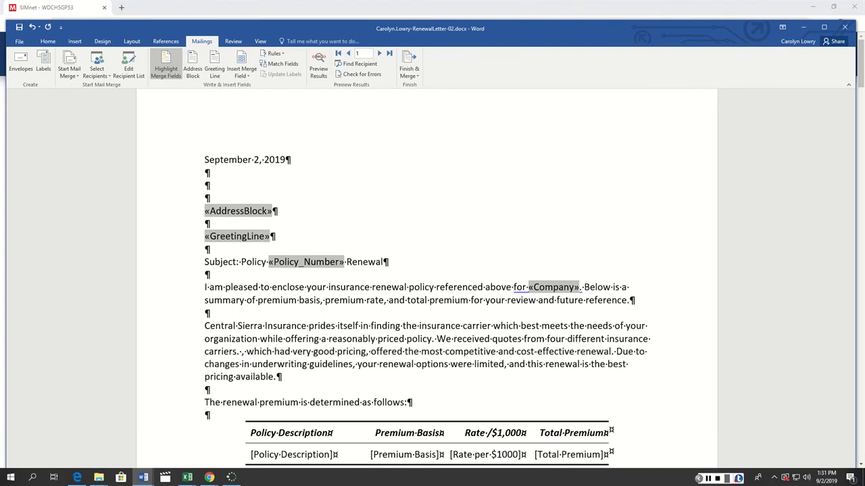
pyautogui.click(241, 73)
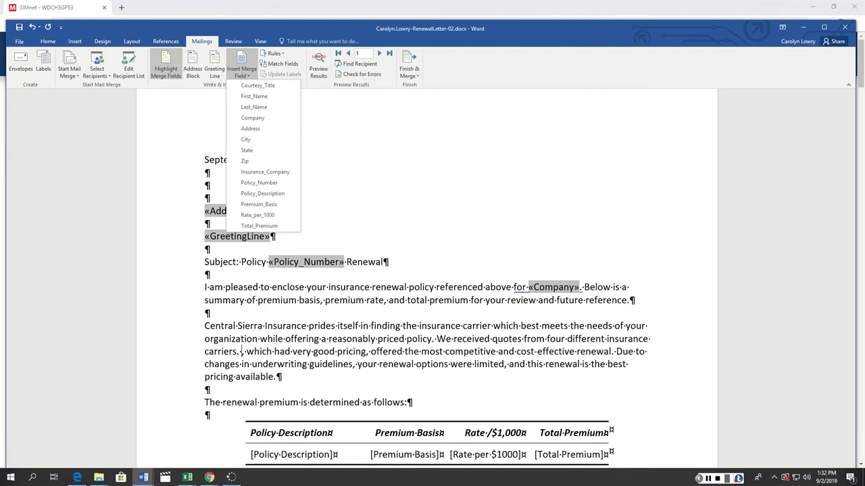
pyautogui.click(265, 172)
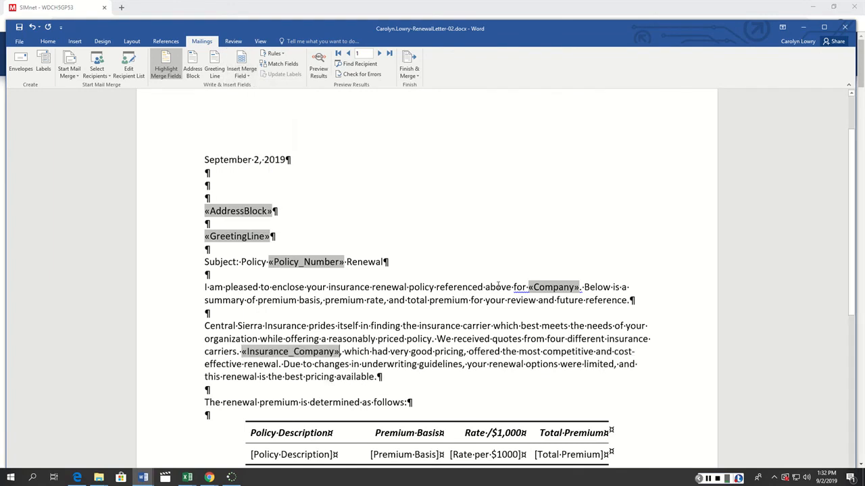
# Replace the [Policy Description] placeholder in the premium table with the Policy_Description merge field
pyautogui.scroll(-3, 498, 286)
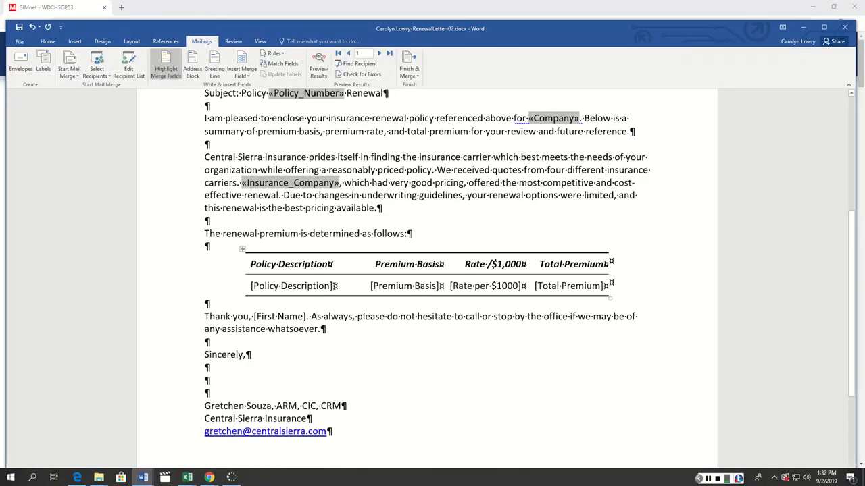
pyautogui.click(332, 290)
pyautogui.press('BackSpace')
pyautogui.press('BackSpace')
pyautogui.press('BackSpace')
pyautogui.press('BackSpace')
pyautogui.press('BackSpace')
pyautogui.press('BackSpace')
pyautogui.press('BackSpace')
pyautogui.press('BackSpace')
pyautogui.press('BackSpace')
pyautogui.press('BackSpace')
pyautogui.press('BackSpace')
pyautogui.press('BackSpace')
pyautogui.press('BackSpace')
pyautogui.press('BackSpace')
pyautogui.press('BackSpace')
pyautogui.press('BackSpace')
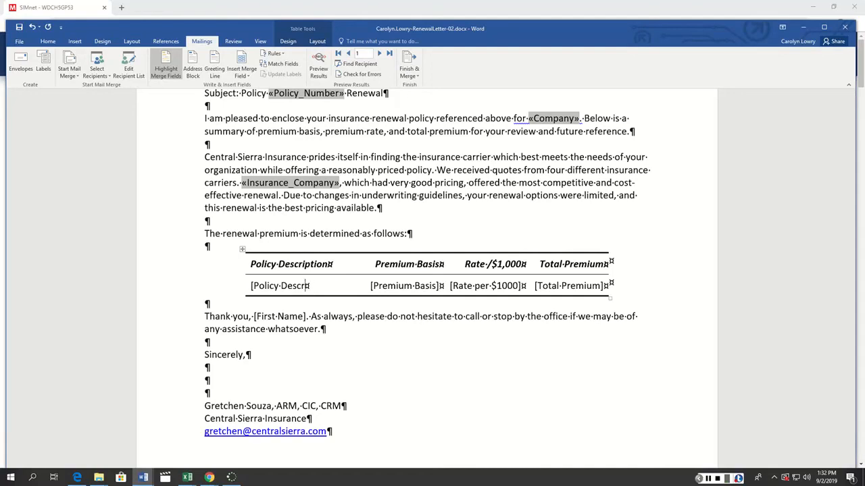
pyautogui.press('BackSpace')
pyautogui.press('BackSpace')
pyautogui.press('BackSpace')
pyautogui.press('BackSpace')
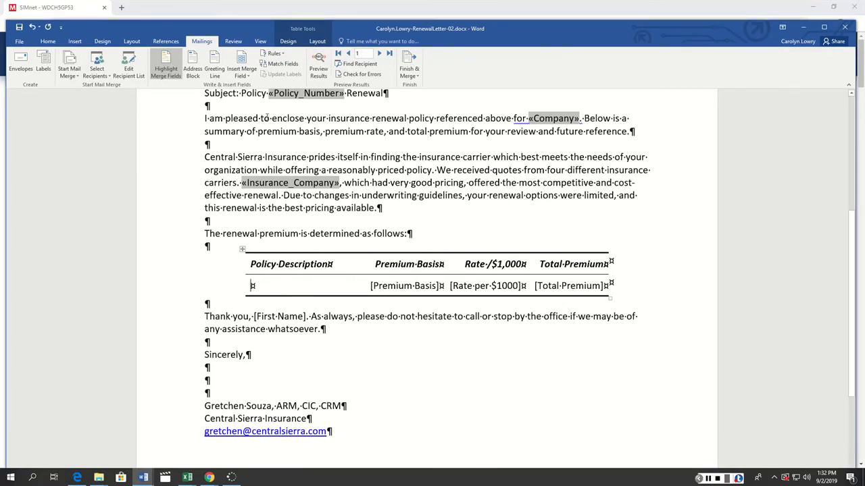
pyautogui.click(241, 75)
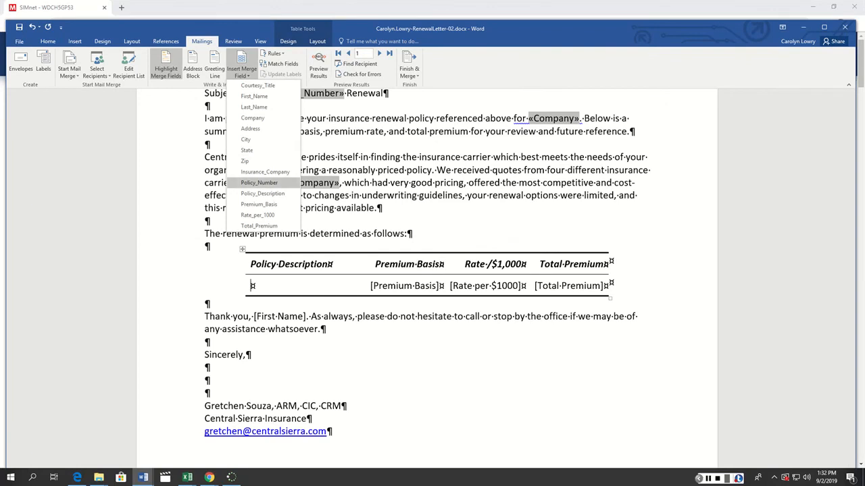
pyautogui.click(261, 189)
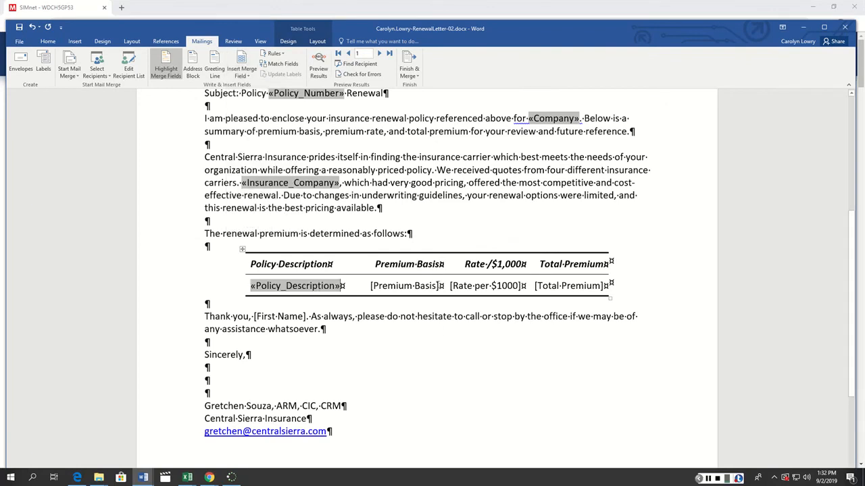
# Replace the [Premium Basis] placeholder in the premium table with the Premium_Basis merge field
pyautogui.click(439, 285)
pyautogui.press('BackSpace')
pyautogui.press('BackSpace')
pyautogui.press('BackSpace')
pyautogui.press('BackSpace')
pyautogui.press('BackSpace')
pyautogui.press('BackSpace')
pyautogui.press('BackSpace')
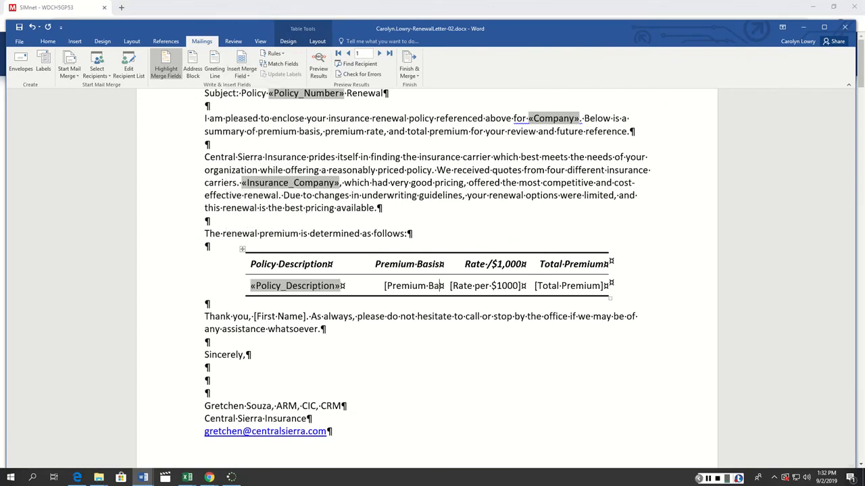
pyautogui.press('BackSpace')
pyautogui.press('BackSpace')
pyautogui.press('BackSpace')
pyautogui.press('BackSpace')
pyautogui.press('BackSpace')
pyautogui.press('BackSpace')
pyautogui.press('BackSpace')
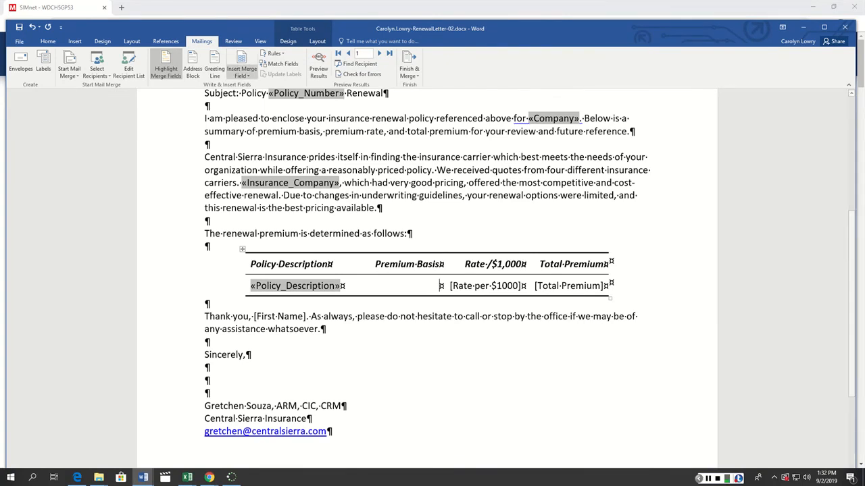
pyautogui.click(242, 73)
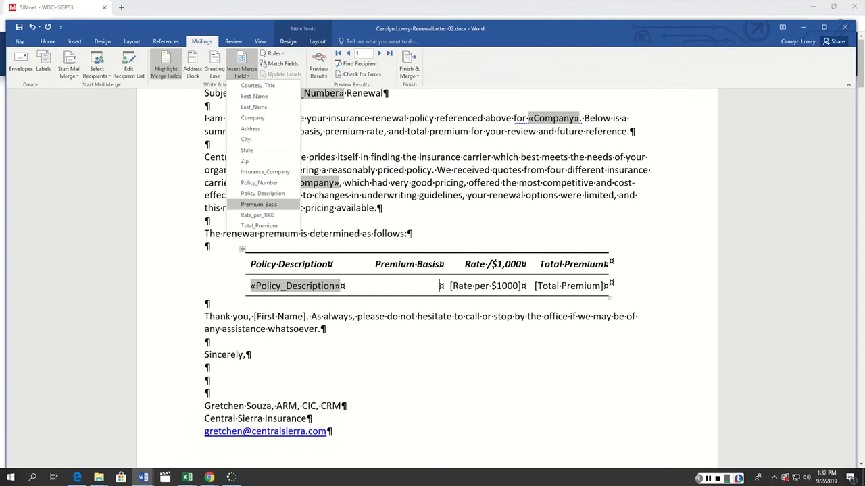
pyautogui.click(259, 204)
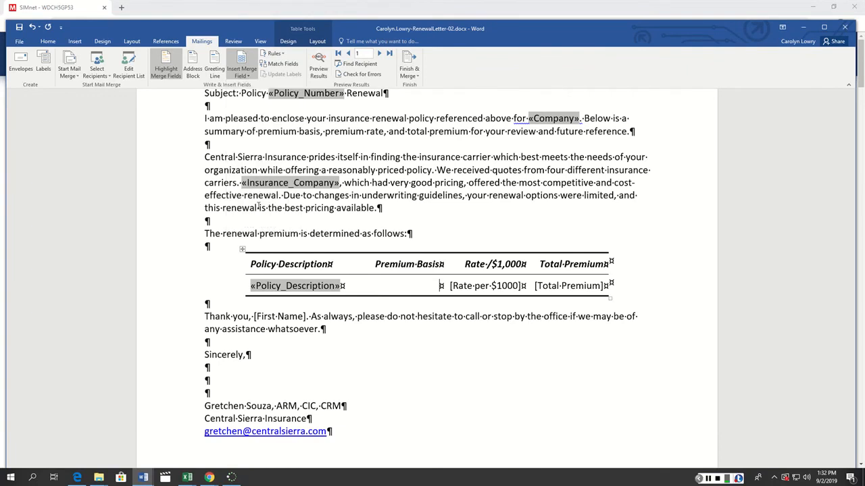
# Replace the [Rate per $1000] placeholder in the premium table with the Rate_per_1000 merge field
pyautogui.click(499, 286)
pyautogui.press('BackSpace')
pyautogui.press('BackSpace')
pyautogui.press('BackSpace')
pyautogui.press('BackSpace')
pyautogui.press('BackSpace')
pyautogui.press('BackSpace')
pyautogui.press('BackSpace')
pyautogui.press('BackSpace')
pyautogui.press('BackSpace')
pyautogui.press('BackSpace')
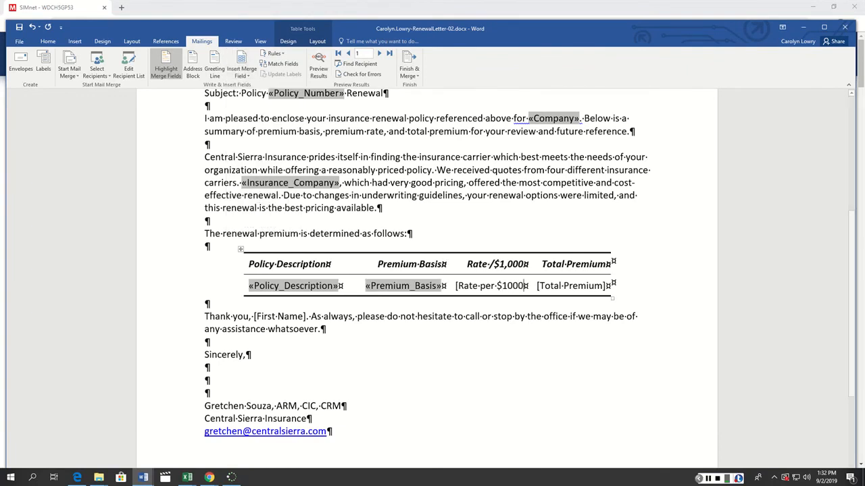
pyautogui.press('BackSpace')
pyautogui.press('BackSpace')
pyautogui.press('BackSpace')
pyautogui.press('BackSpace')
pyautogui.press('BackSpace')
pyautogui.press('BackSpace')
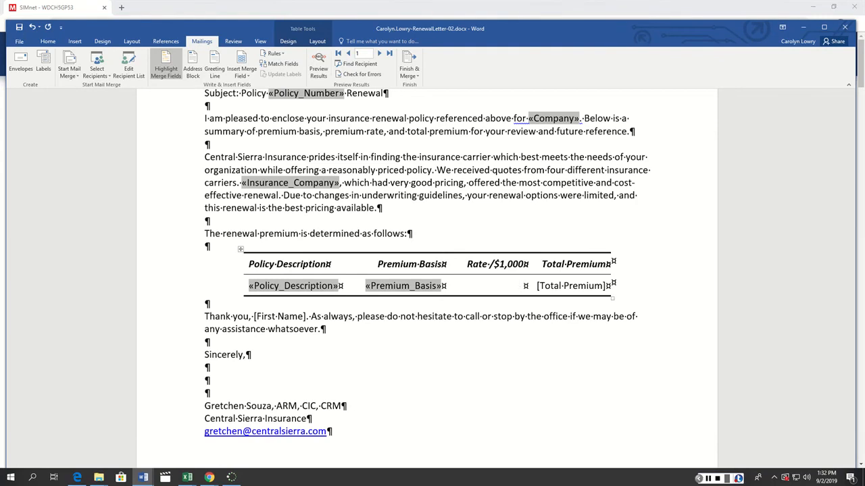
pyautogui.click(241, 75)
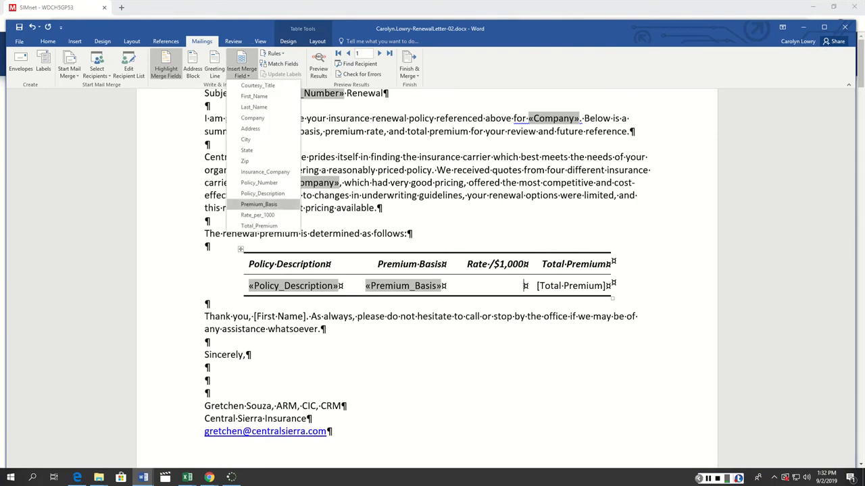
pyautogui.click(257, 215)
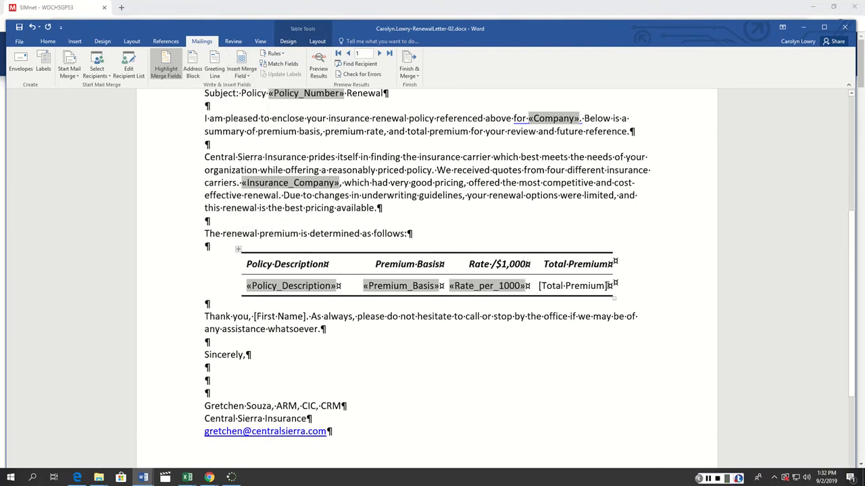
# Replace the [Total Premium] placeholder in the premium table with the Total_Premium merge field
pyautogui.click(608, 285)
pyautogui.press('BackSpace')
pyautogui.press('BackSpace')
pyautogui.press('BackSpace')
pyautogui.press('BackSpace')
pyautogui.press('BackSpace')
pyautogui.press('BackSpace')
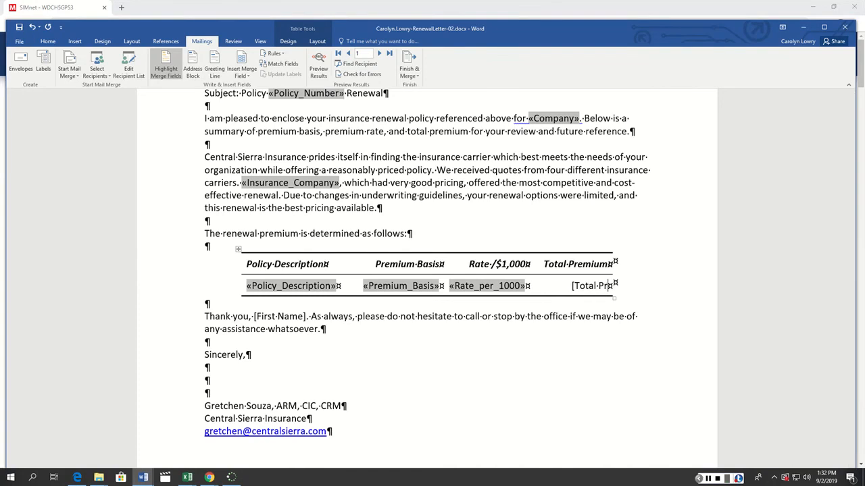
pyautogui.press('BackSpace')
pyautogui.press('BackSpace')
pyautogui.press('BackSpace')
pyautogui.press('BackSpace')
pyautogui.press('BackSpace')
pyautogui.press('BackSpace')
pyautogui.press('BackSpace')
pyautogui.press('BackSpace')
pyautogui.press('BackSpace')
pyautogui.click(241, 73)
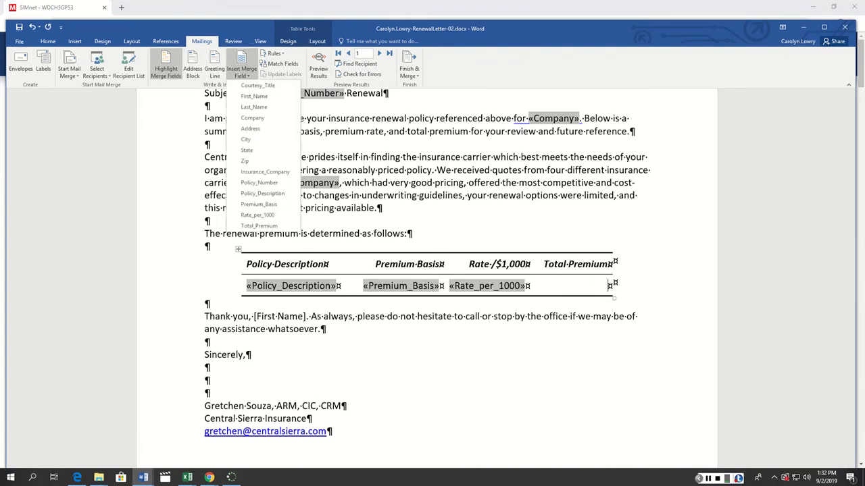
pyautogui.click(250, 226)
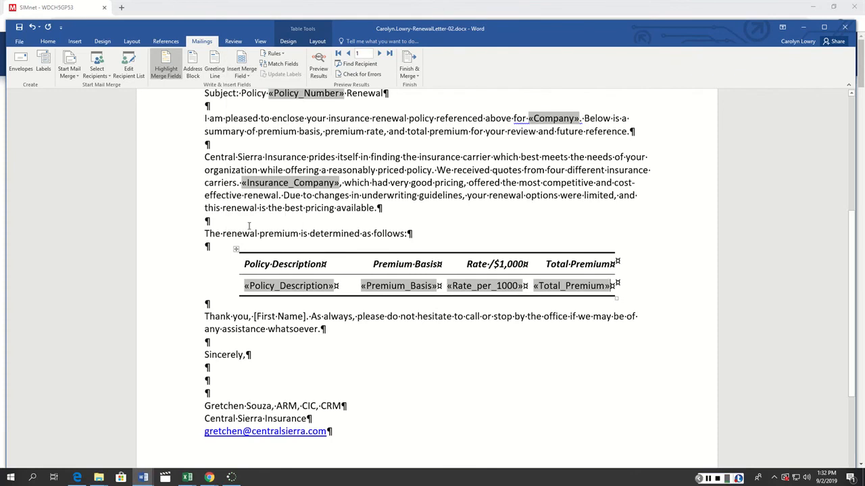
# Replace the [First Name] placeholder in the closing "Thank you" paragraph with the First_Name merge field
pyautogui.click(306, 316)
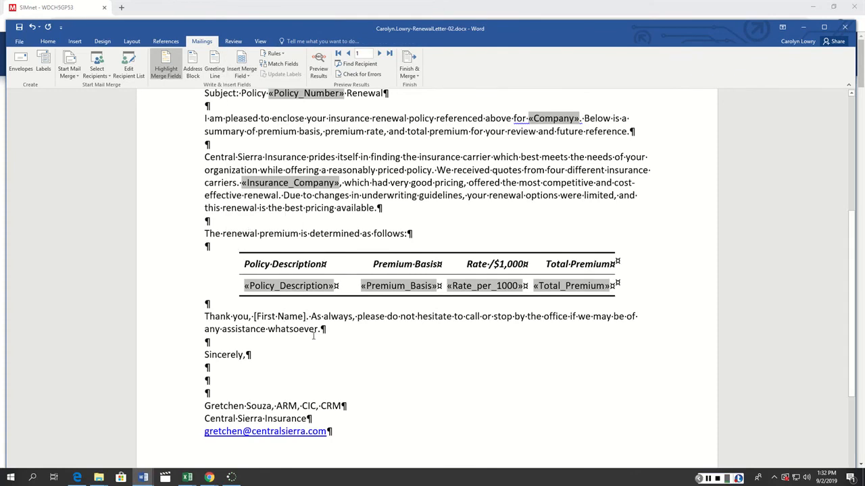
pyautogui.press('BackSpace')
pyautogui.press('BackSpace')
pyautogui.press('BackSpace')
pyautogui.press('BackSpace')
pyautogui.press('BackSpace')
pyautogui.press('BackSpace')
pyautogui.press('BackSpace')
pyautogui.press('BackSpace')
pyautogui.press('BackSpace')
pyautogui.press('BackSpace')
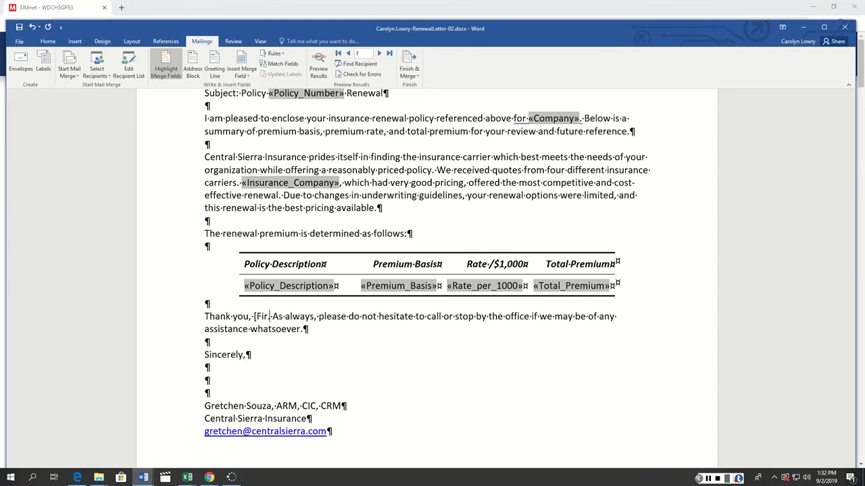
pyautogui.press('BackSpace')
pyautogui.press('BackSpace')
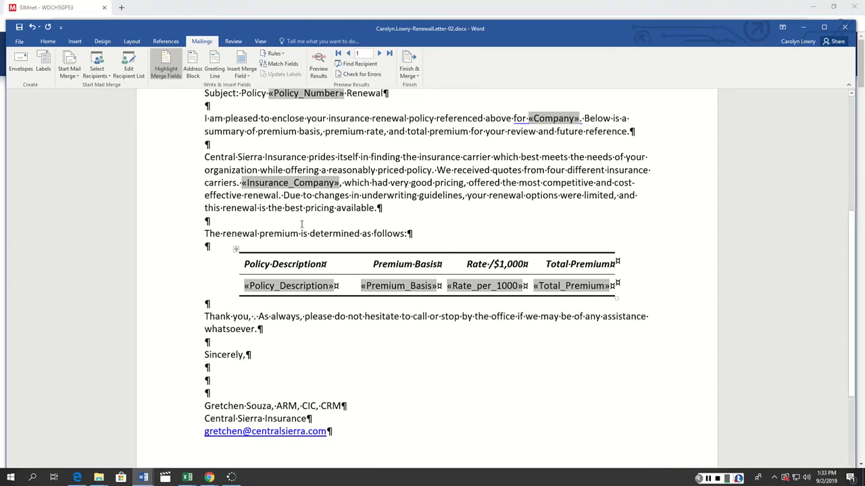
pyautogui.click(241, 73)
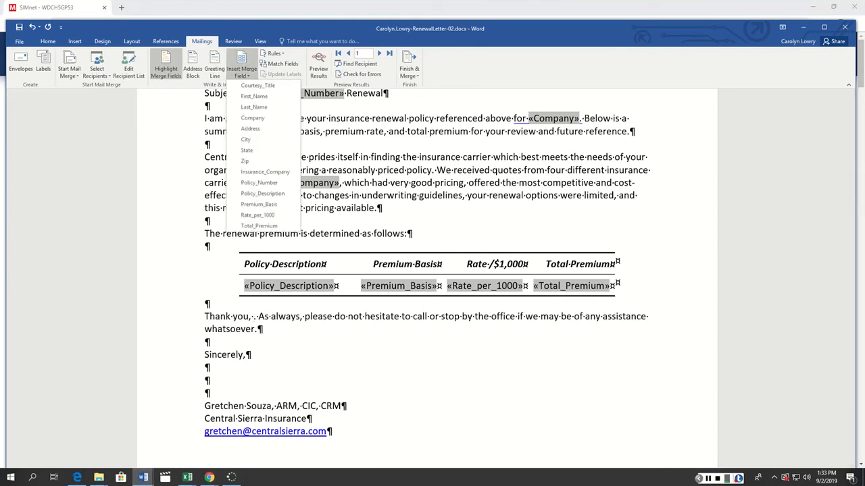
pyautogui.click(254, 96)
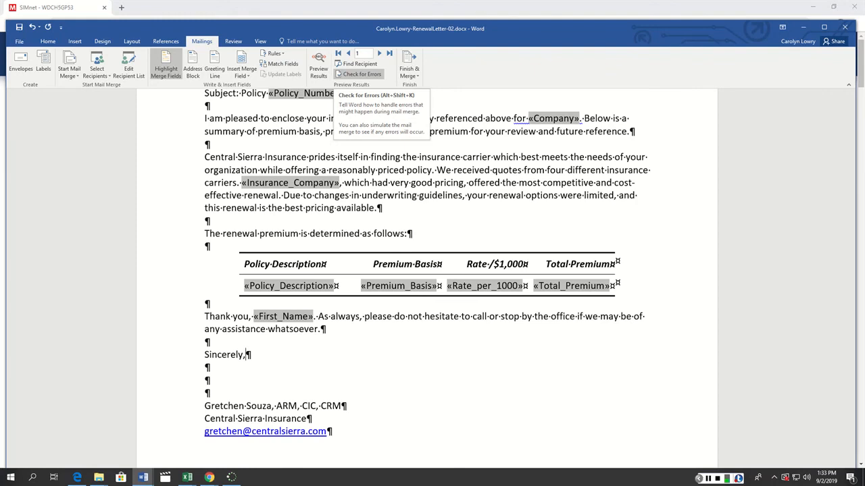
# Check the mail merge for errors by simulating the merge and reporting errors in a new document
pyautogui.click(358, 74)
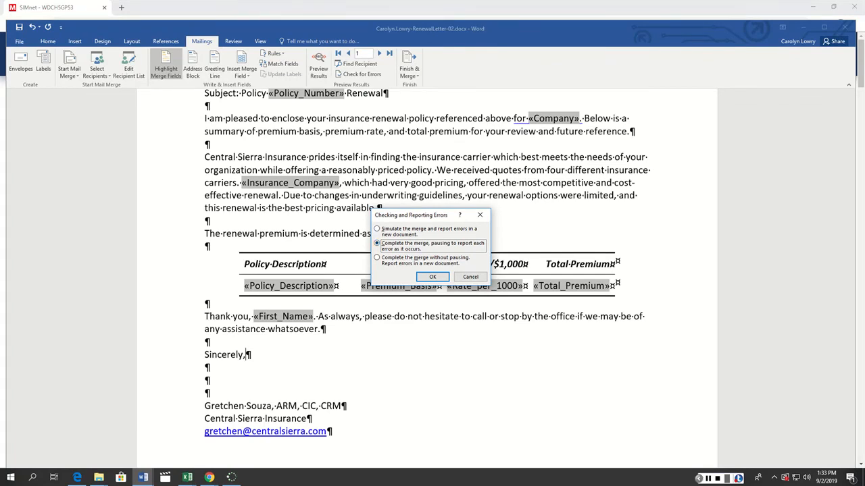
pyautogui.click(377, 229)
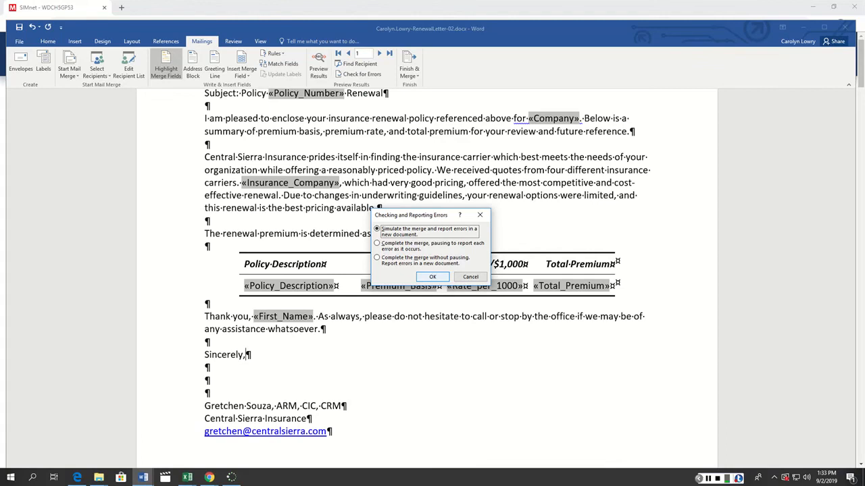
pyautogui.click(432, 277)
pyautogui.click(437, 263)
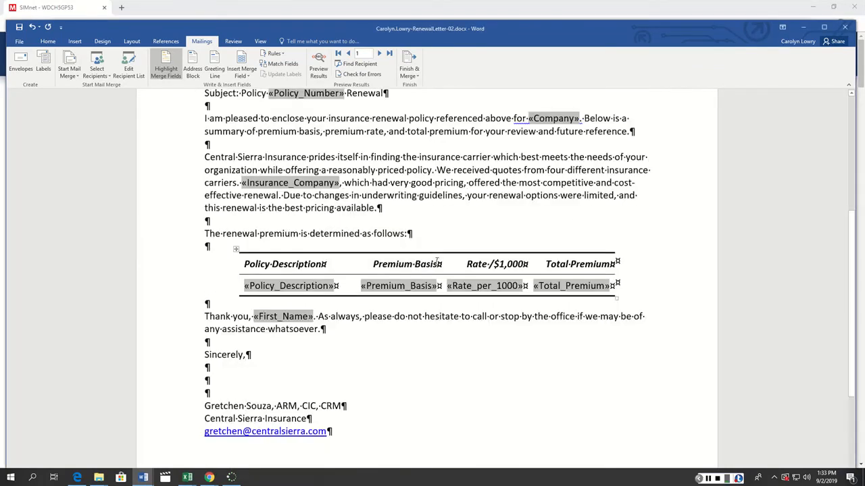
# Review the upper part of the letter and repeat the simulated merge error check
pyautogui.scroll(3, 437, 262)
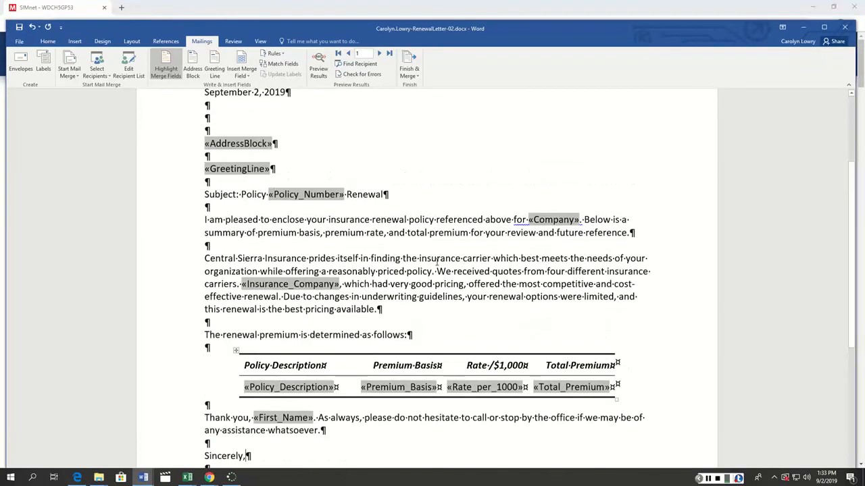
pyautogui.scroll(1, 436, 260)
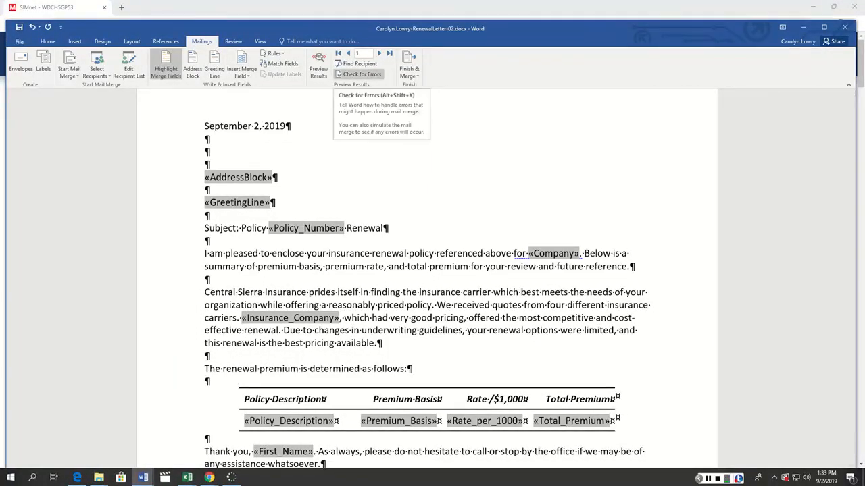
pyautogui.click(358, 73)
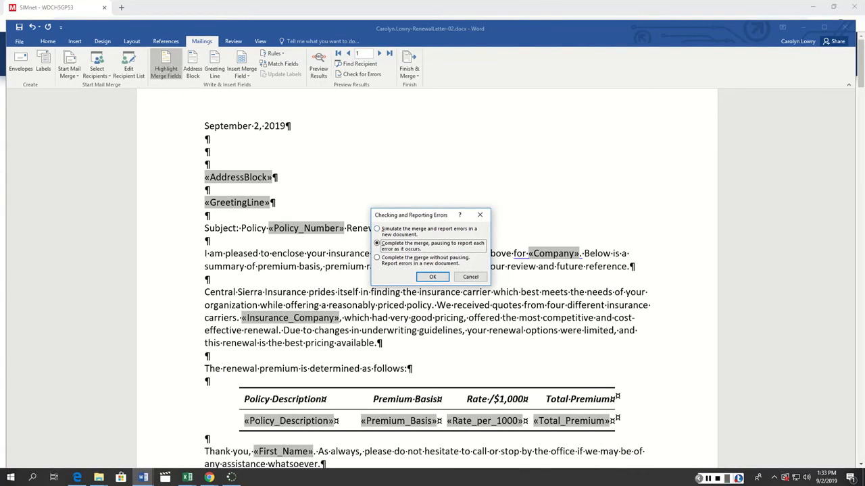
pyautogui.click(377, 228)
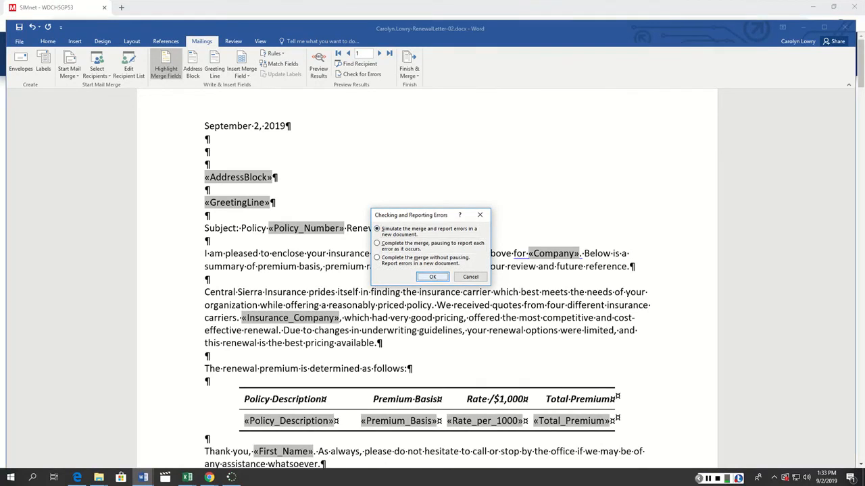
pyautogui.click(432, 277)
pyautogui.click(436, 263)
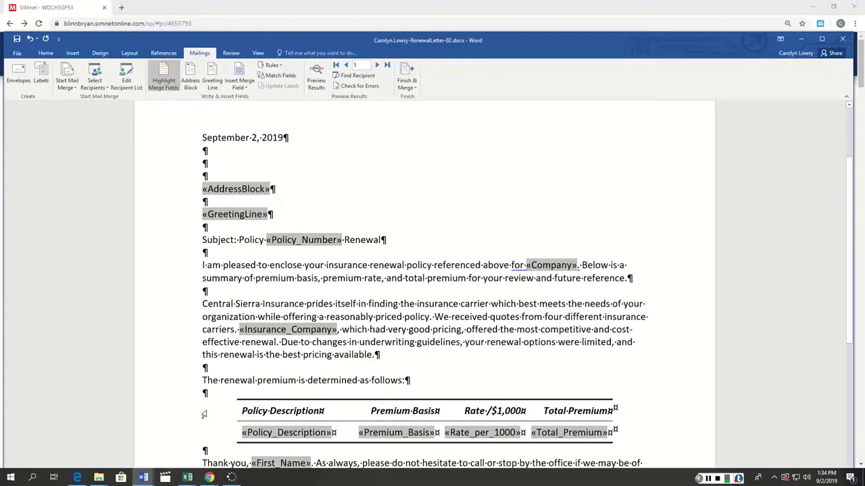
# Return to the renewal letter and preview the merged results for recipients 2 through 4, ending on recipient 2 with the merge fields shown again
pyautogui.moveTo(143, 478)
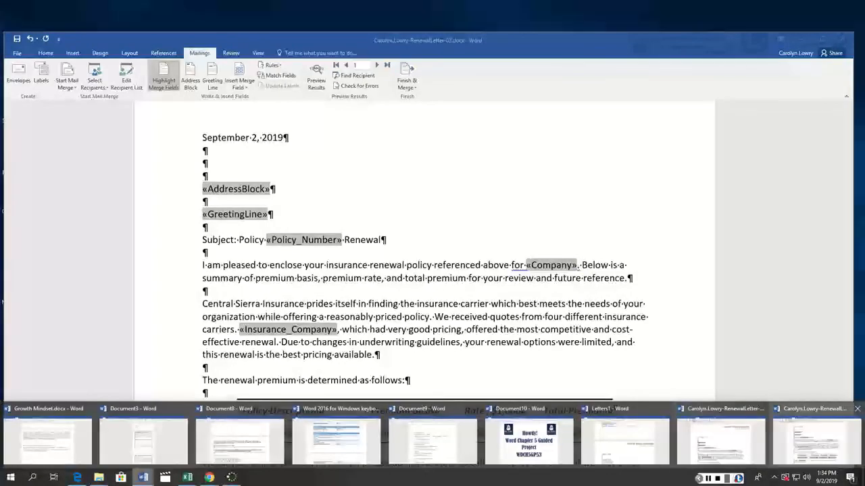
pyautogui.click(817, 441)
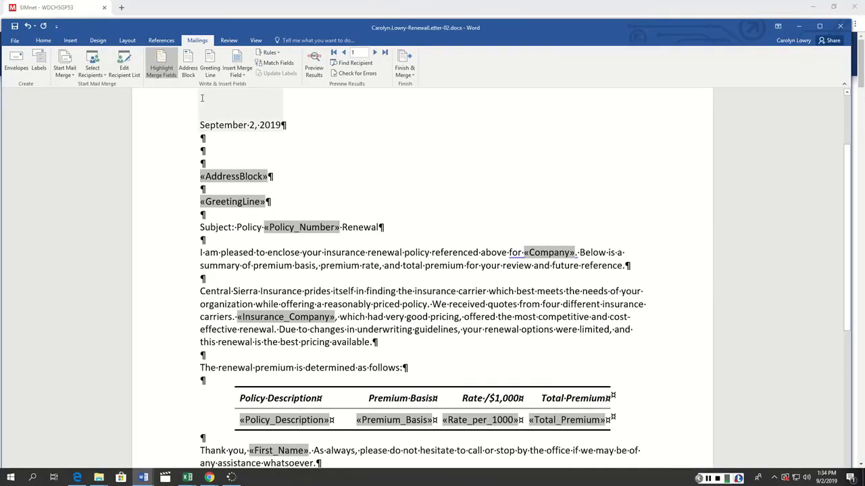
pyautogui.click(374, 52)
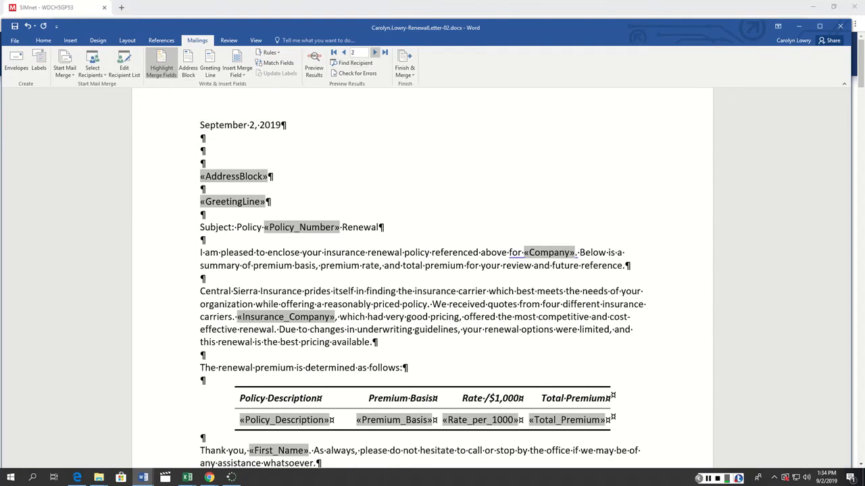
pyautogui.click(313, 64)
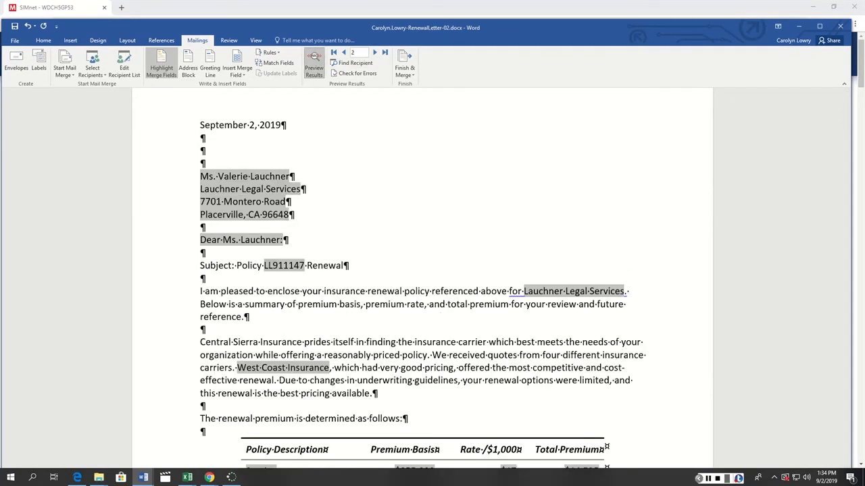
pyautogui.click(375, 52)
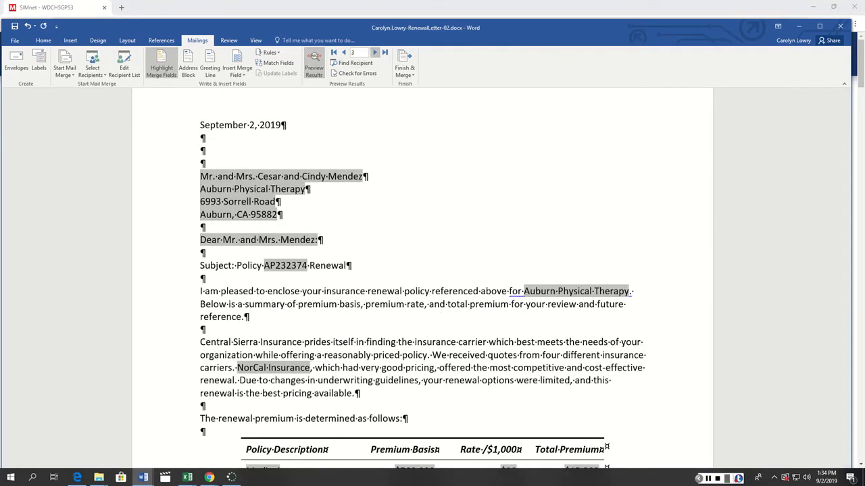
pyautogui.click(375, 53)
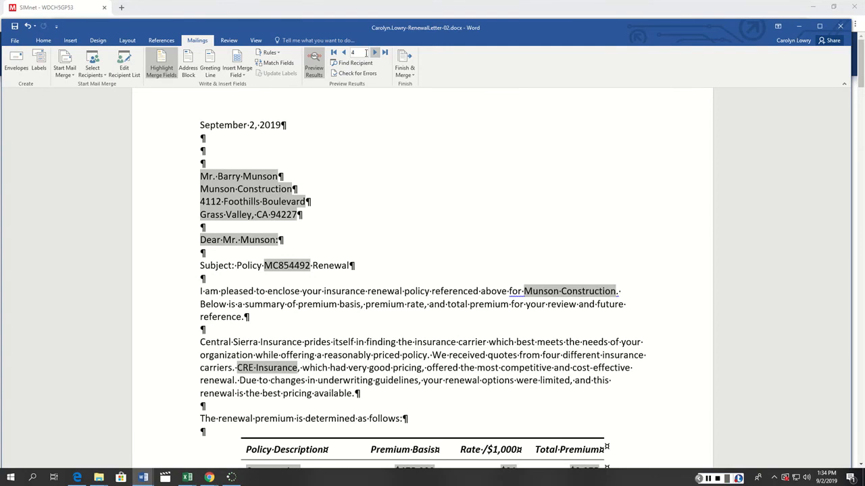
pyautogui.click(343, 52)
pyautogui.click(343, 52)
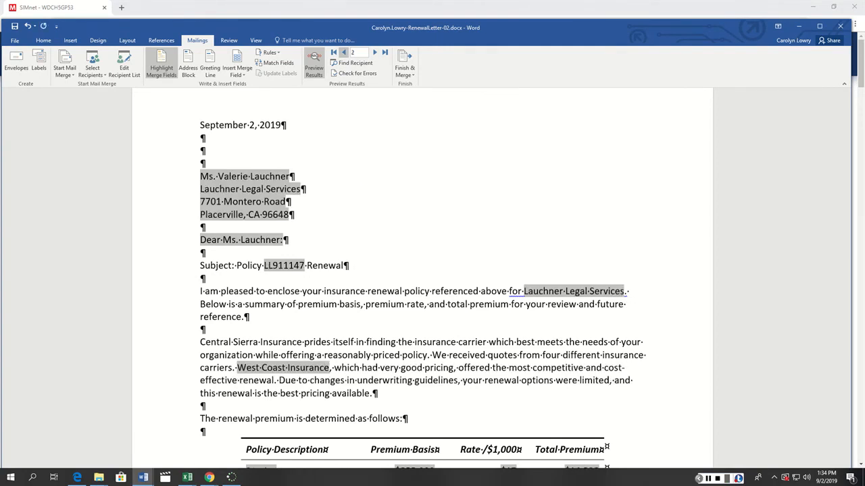
pyautogui.click(314, 64)
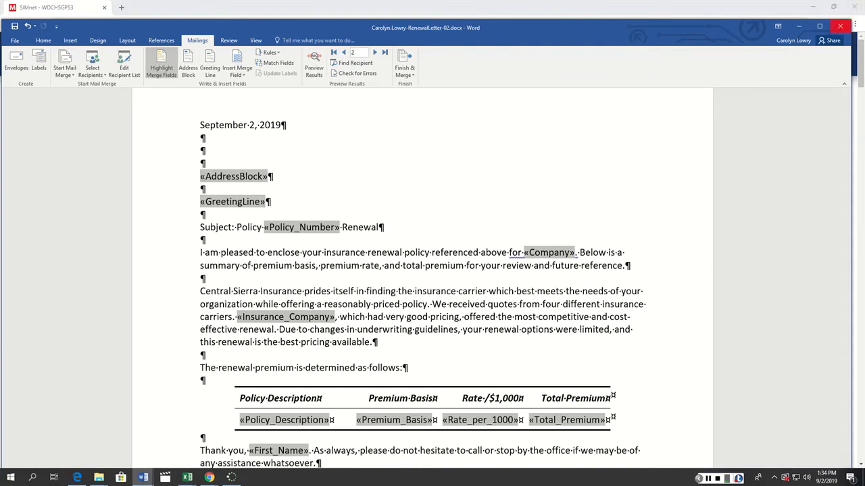
# Close the letter and upload the RenewalLetter-02 Word document to the WDCH5GP53 project in SIMnet
pyautogui.click(839, 25)
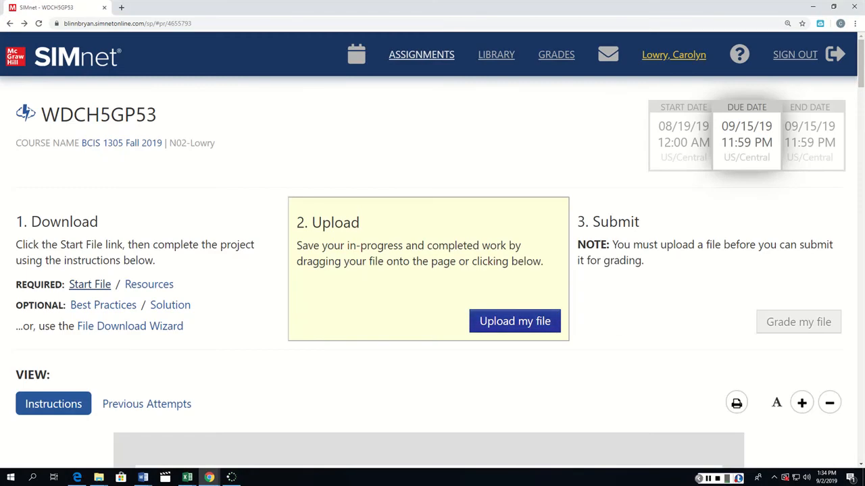
pyautogui.click(514, 321)
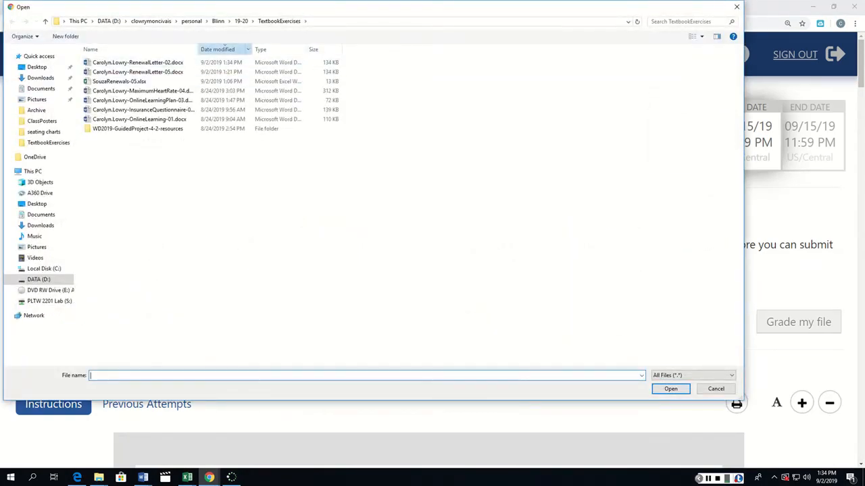
pyautogui.click(225, 45)
pyautogui.click(224, 45)
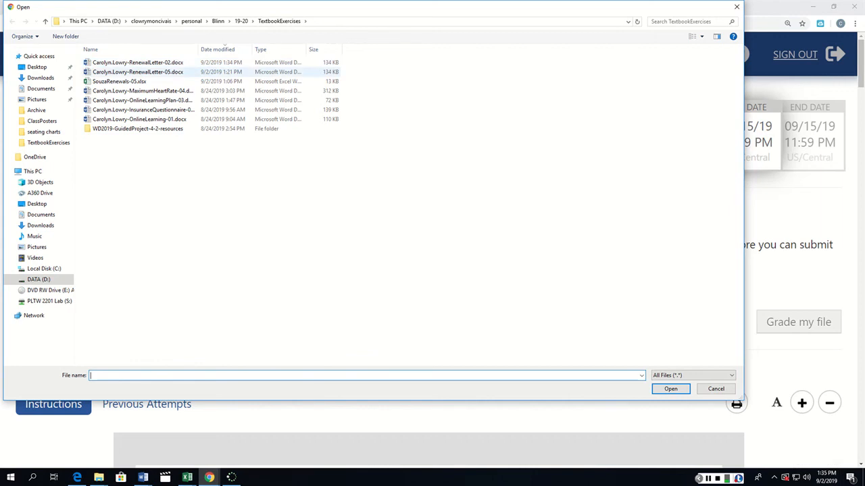
pyautogui.doubleClick(138, 62)
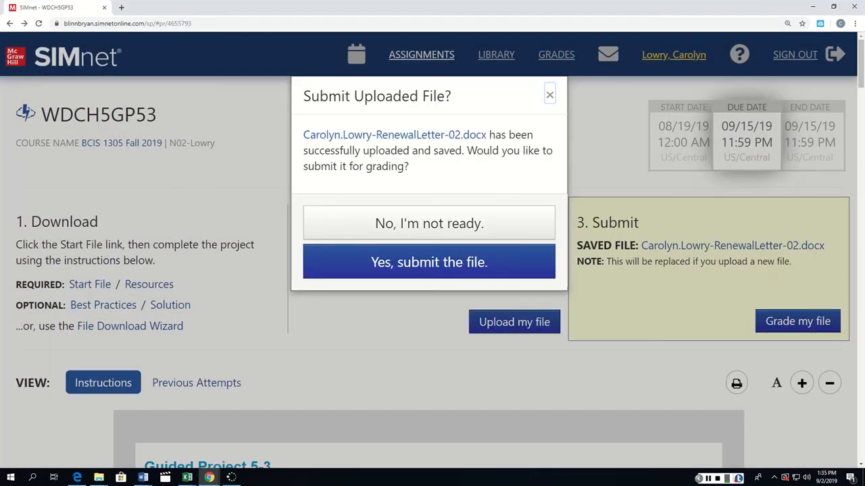
# Submit the uploaded renewal letter for grading and review the graded results
pyautogui.click(429, 262)
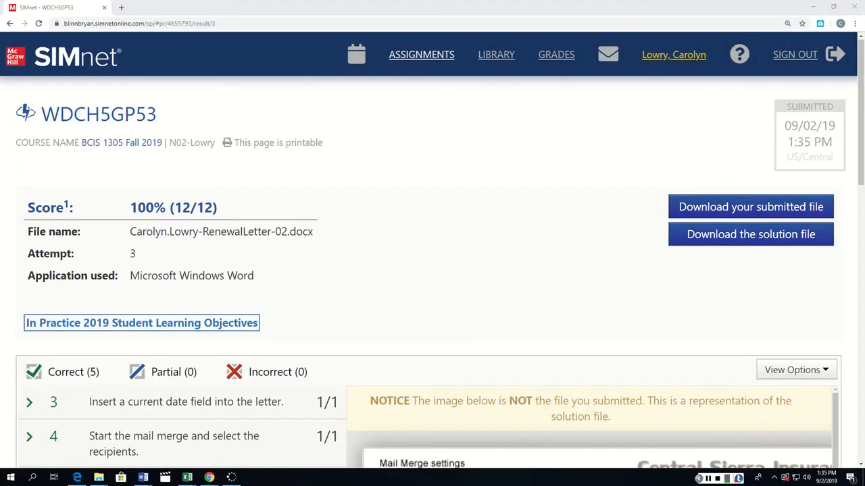
pyautogui.scroll(-2, 432, 270)
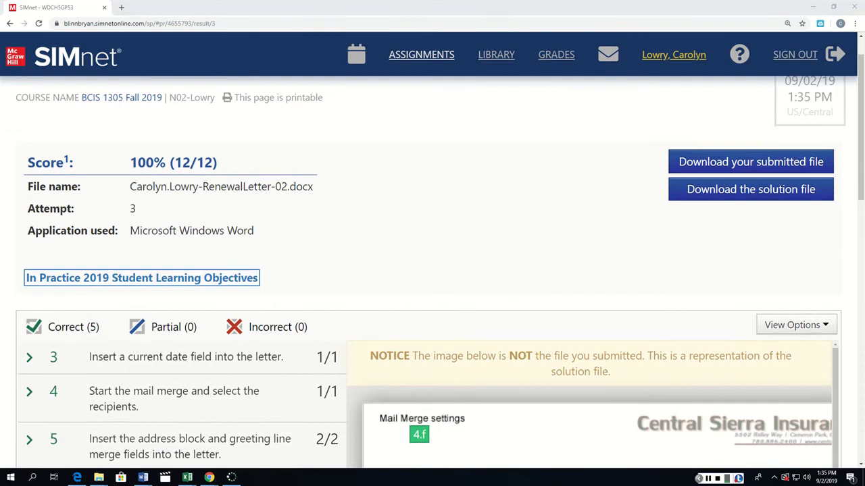